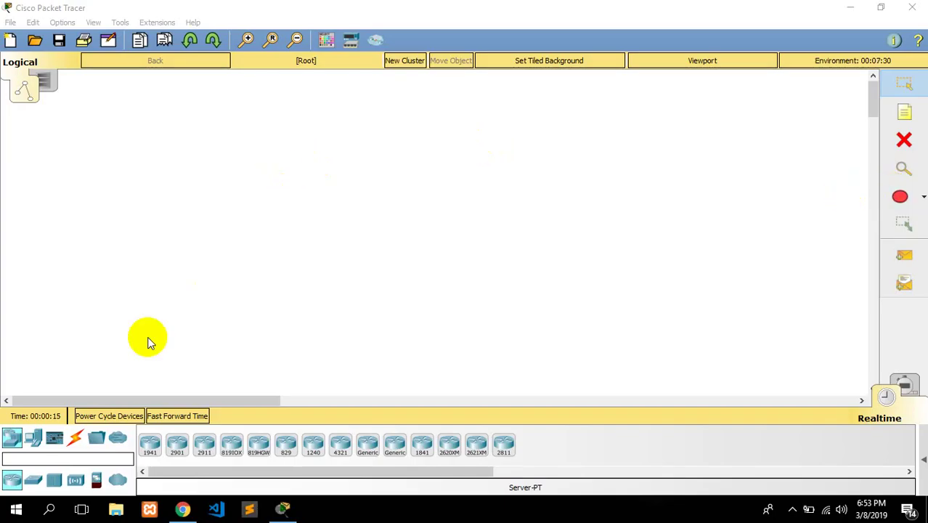
Place a PC-PT, a Server-PT to its right, and a 2960 switch above them.
{"action": "left_click", "coordinate": [32, 438]}
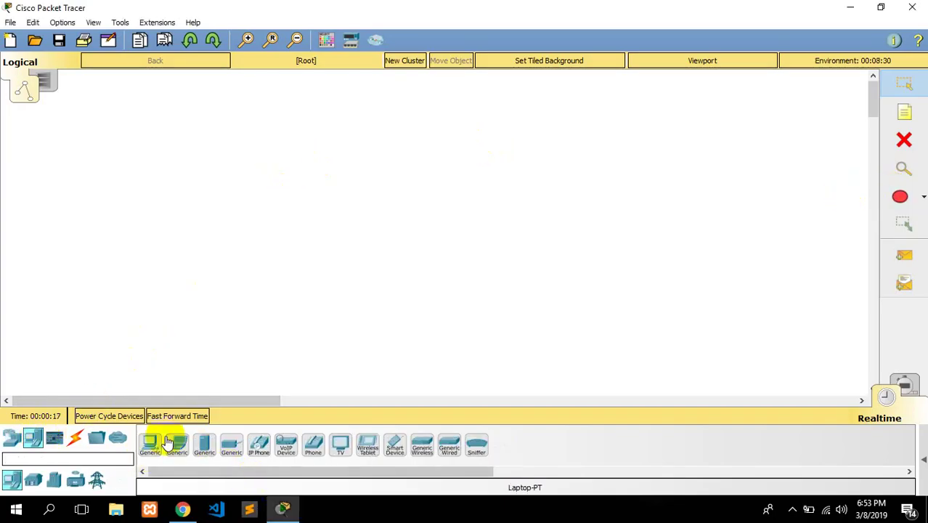
{"action": "left_click", "coordinate": [150, 441]}
{"action": "left_click", "coordinate": [265, 285]}
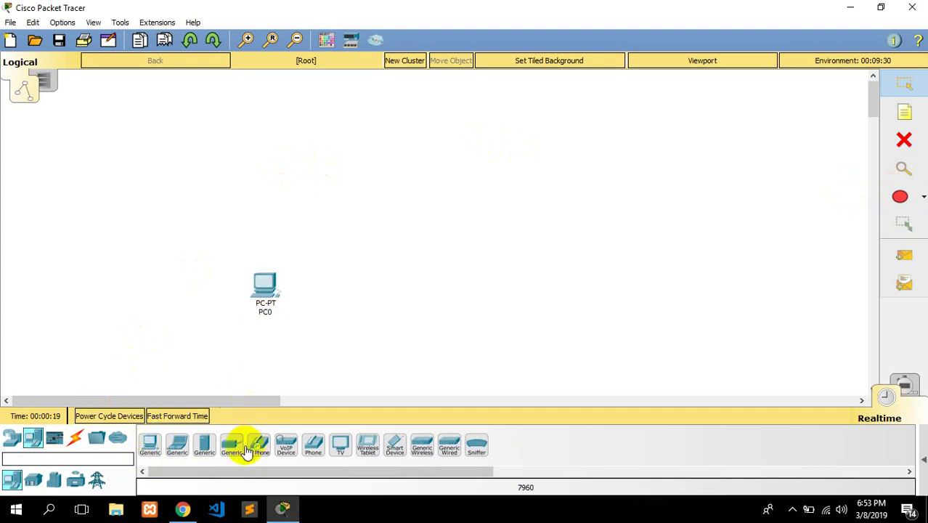
{"action": "left_click_drag", "start_coordinate": [204, 443], "coordinate": [427, 294]}
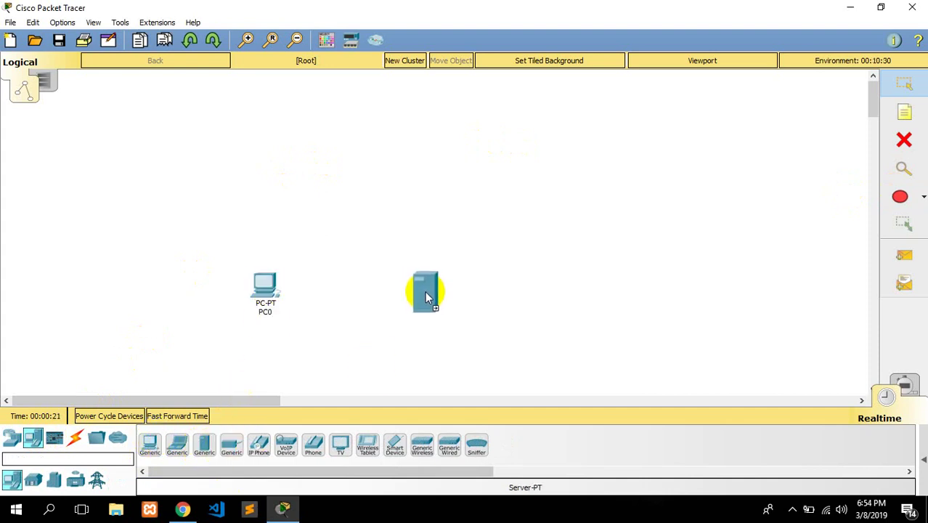
{"action": "left_click", "coordinate": [11, 439]}
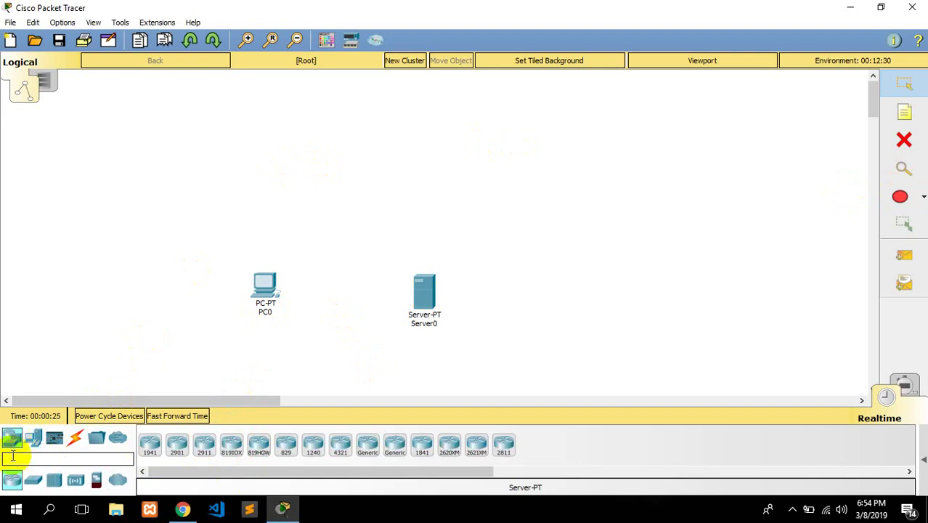
{"action": "mouse_move", "coordinate": [32, 478]}
{"action": "left_mouse_down"}
{"action": "mouse_move", "coordinate": [280, 316]}
{"action": "mouse_move", "coordinate": [345, 219]}
{"action": "left_mouse_up"}
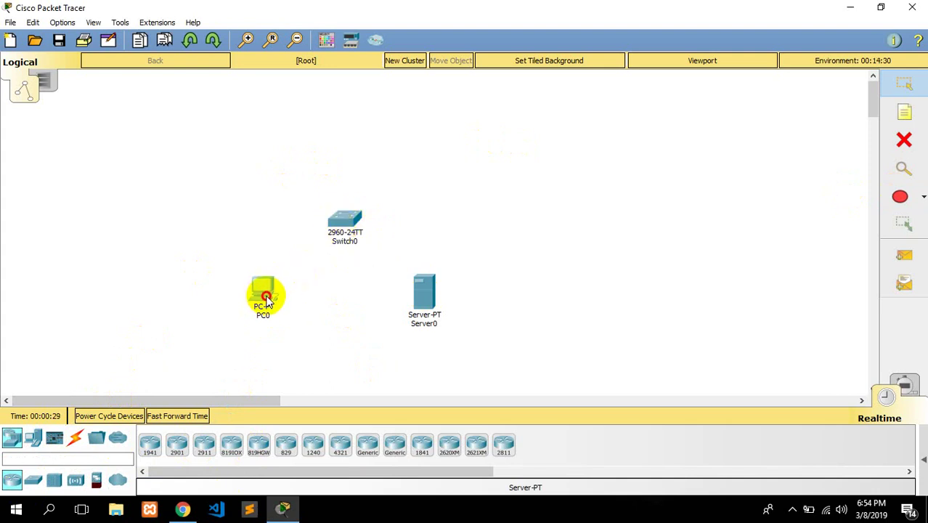
Cable PC0 FastEthernet0 to Switch0 Fa0/1 with a copper straight-through cable.
{"action": "left_click_drag", "start_coordinate": [283, 291], "coordinate": [280, 300]}
{"action": "left_click", "coordinate": [77, 439]}
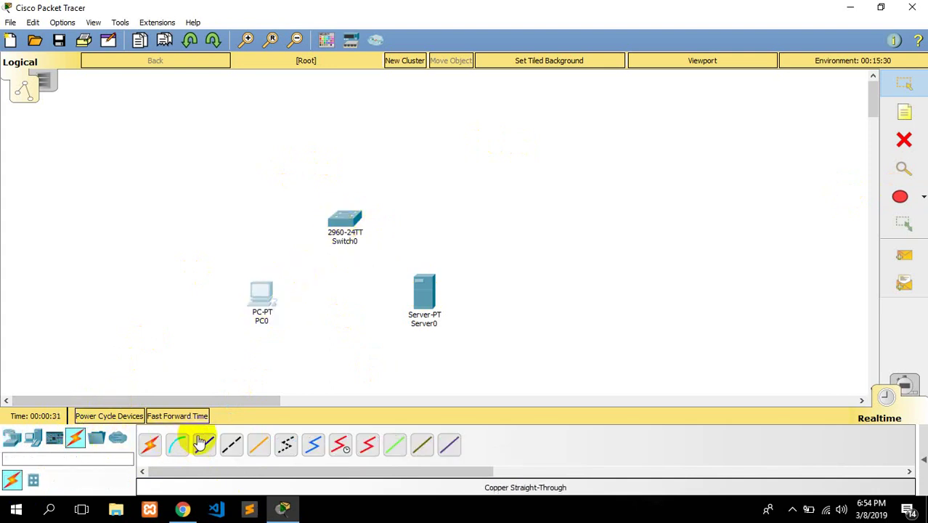
{"action": "left_click", "coordinate": [204, 446]}
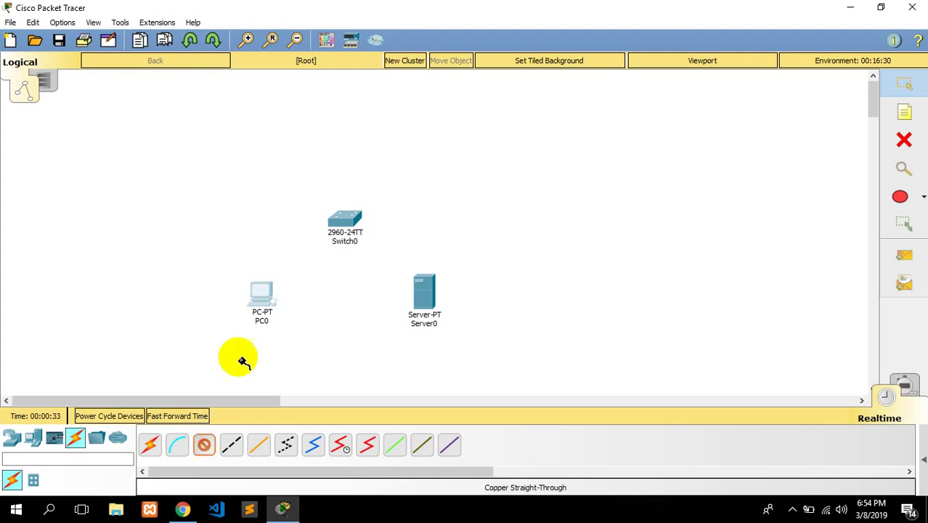
{"action": "left_click", "coordinate": [260, 291]}
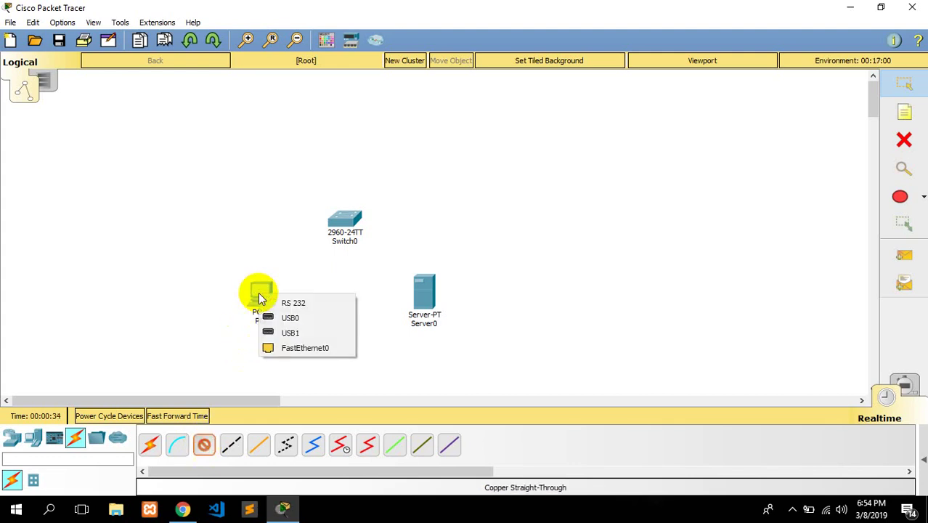
{"action": "left_click", "coordinate": [303, 347]}
{"action": "left_click", "coordinate": [345, 219]}
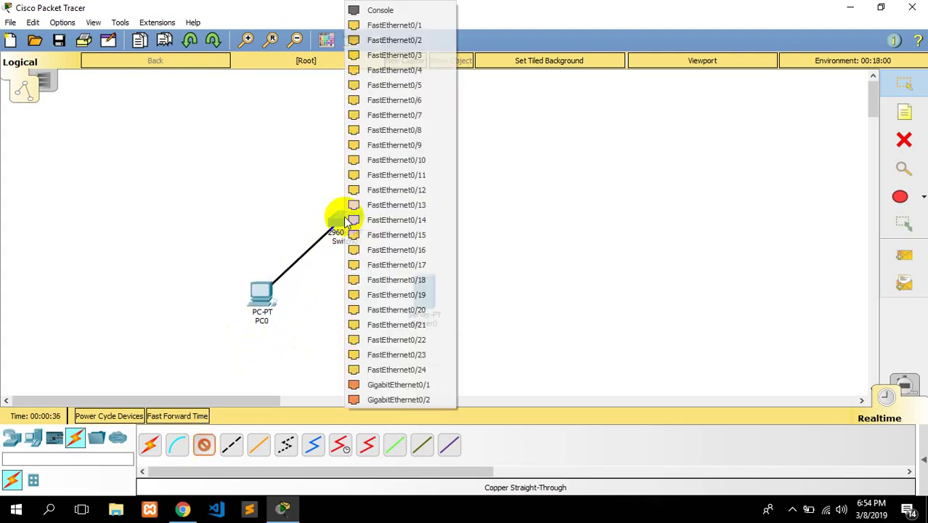
{"action": "left_click", "coordinate": [413, 25]}
Cable a free Switch0 port to Server0 FastEthernet0, then tidy the device positions.
{"action": "left_click", "coordinate": [204, 444]}
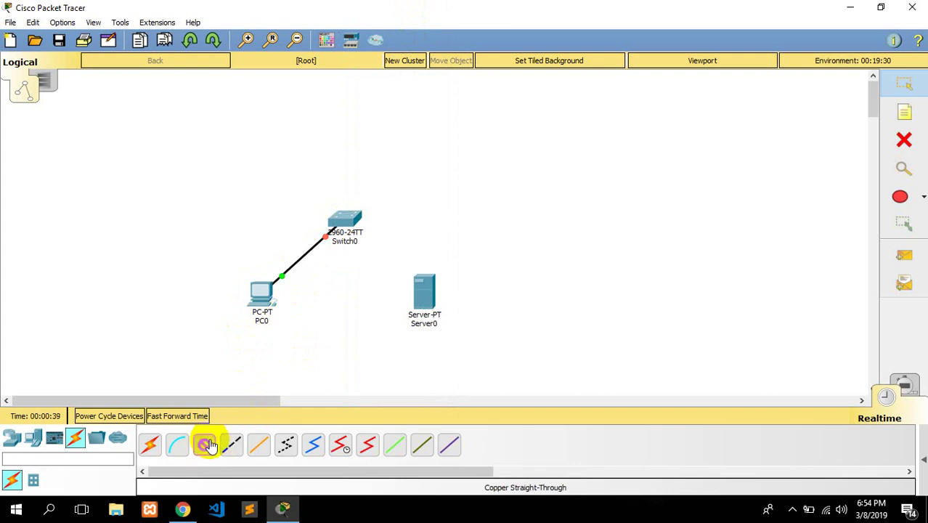
{"action": "left_click", "coordinate": [345, 220]}
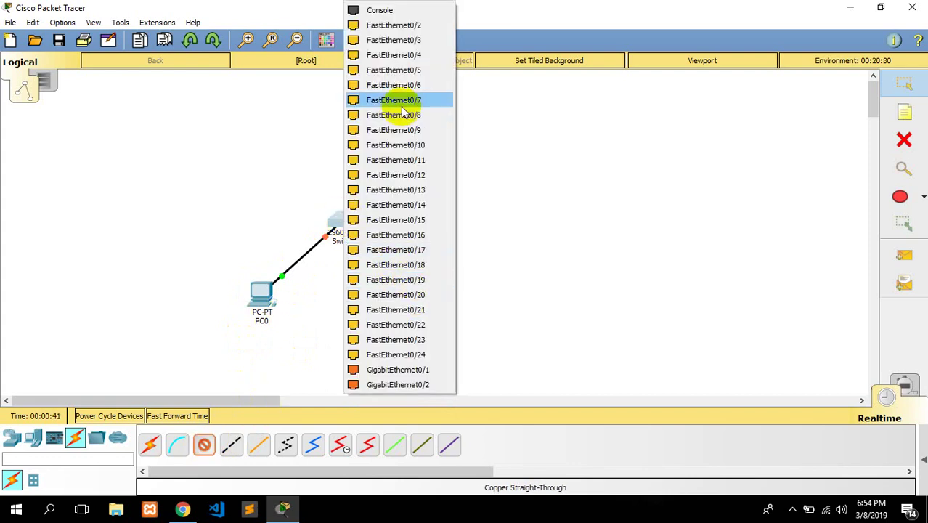
{"action": "left_click", "coordinate": [414, 29]}
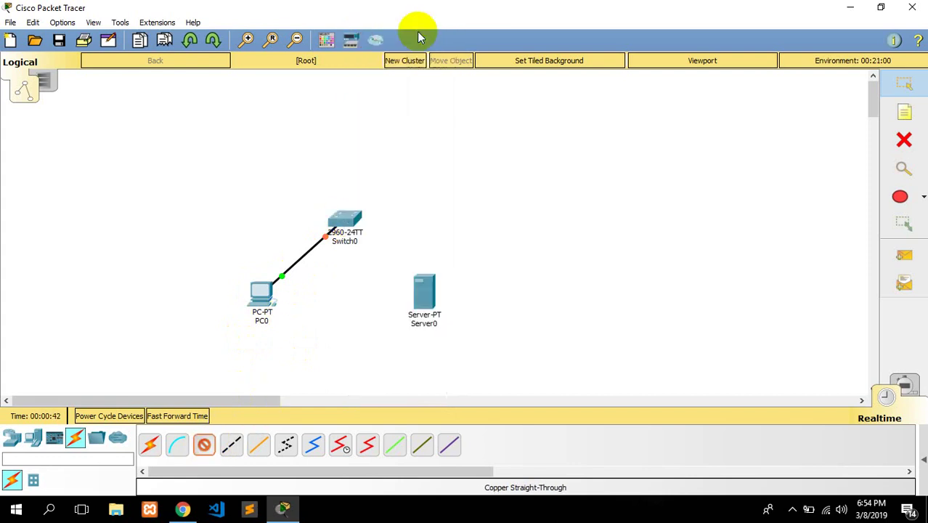
{"action": "left_click", "coordinate": [423, 294]}
{"action": "left_click", "coordinate": [435, 303]}
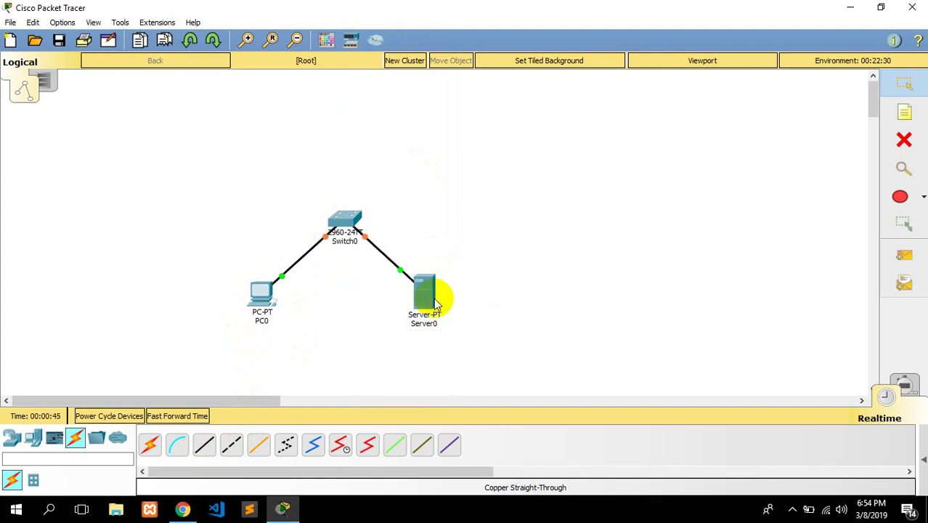
{"action": "left_click_drag", "start_coordinate": [435, 303], "coordinate": [451, 306]}
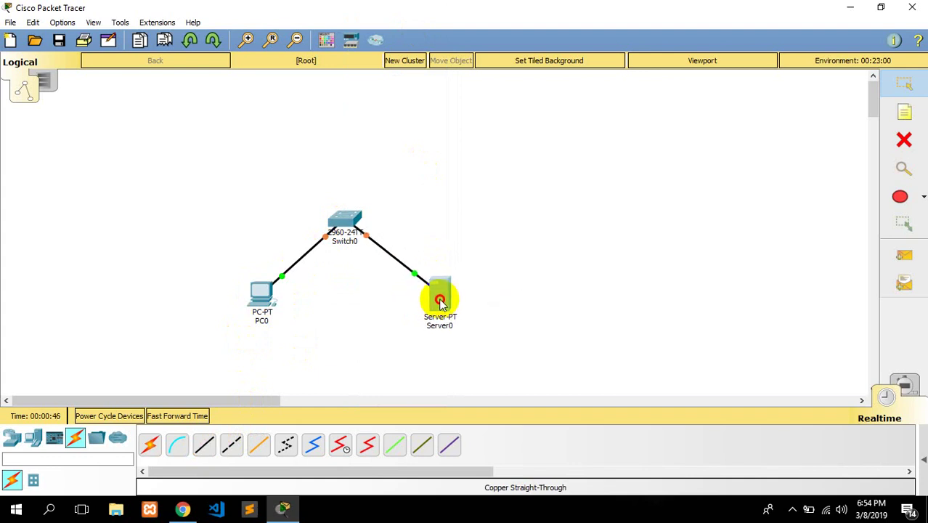
{"action": "left_click_drag", "start_coordinate": [260, 297], "coordinate": [248, 309]}
Set PC0's IP to 192.168.1.2 with mask 255.255.255.0 and close its window.
{"action": "left_click", "coordinate": [248, 309]}
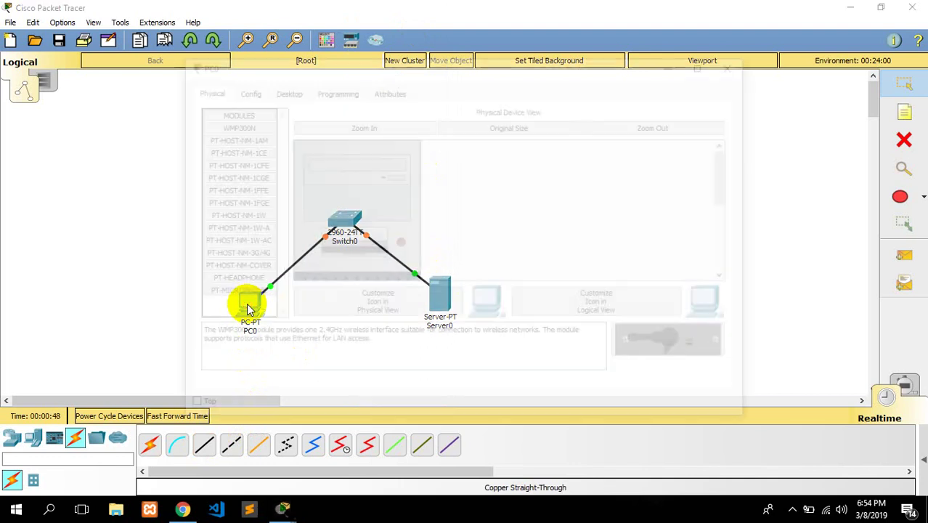
{"action": "left_click", "coordinate": [283, 88]}
{"action": "left_click", "coordinate": [253, 149]}
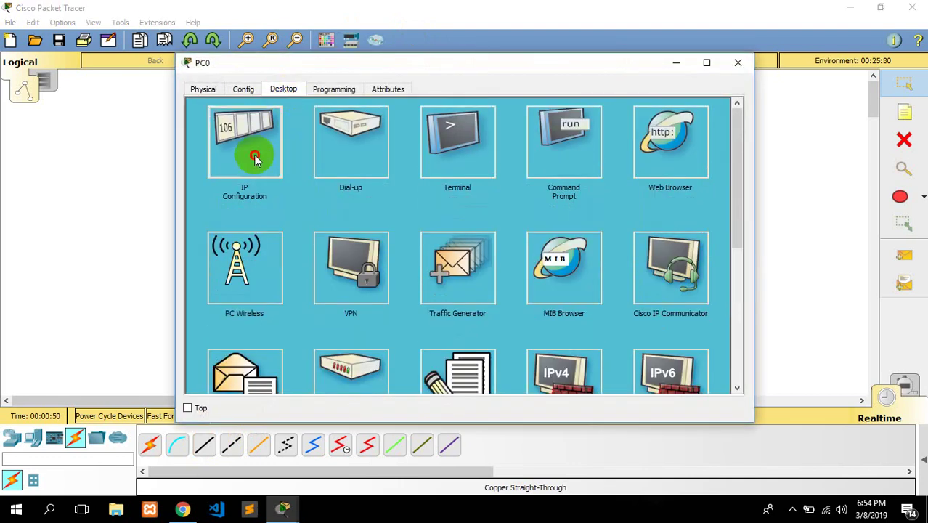
{"action": "left_click", "coordinate": [415, 166]}
{"action": "type", "text": "1"}
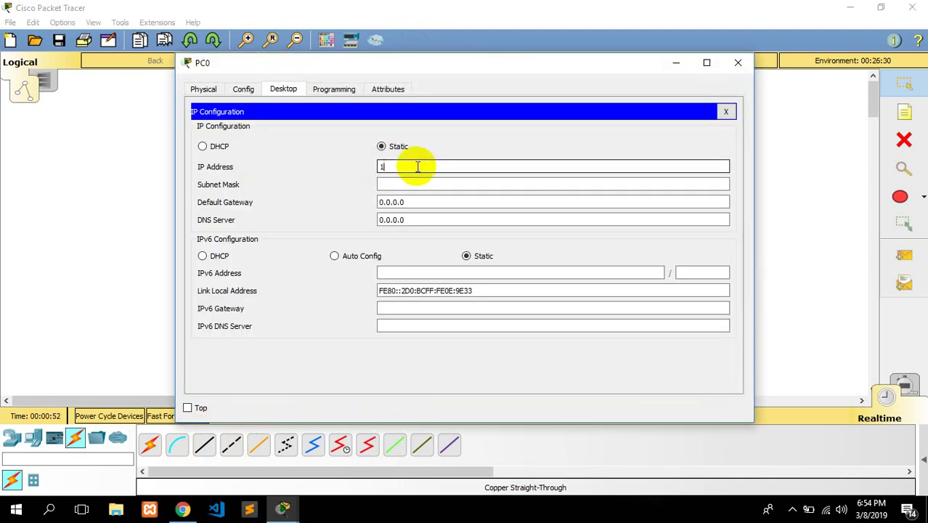
{"action": "type", "text": "92.168.1."}
{"action": "type", "text": "2"}
{"action": "left_click", "coordinate": [419, 184]}
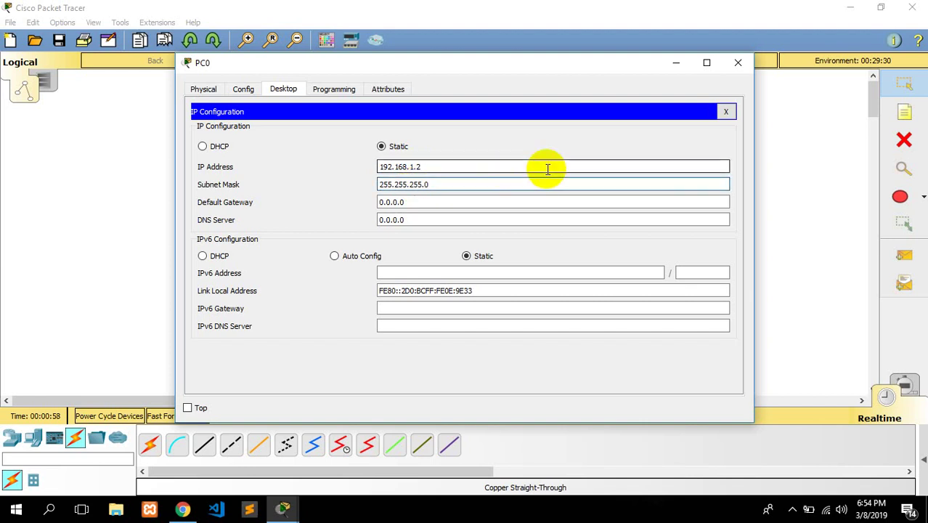
{"action": "left_click", "coordinate": [737, 62]}
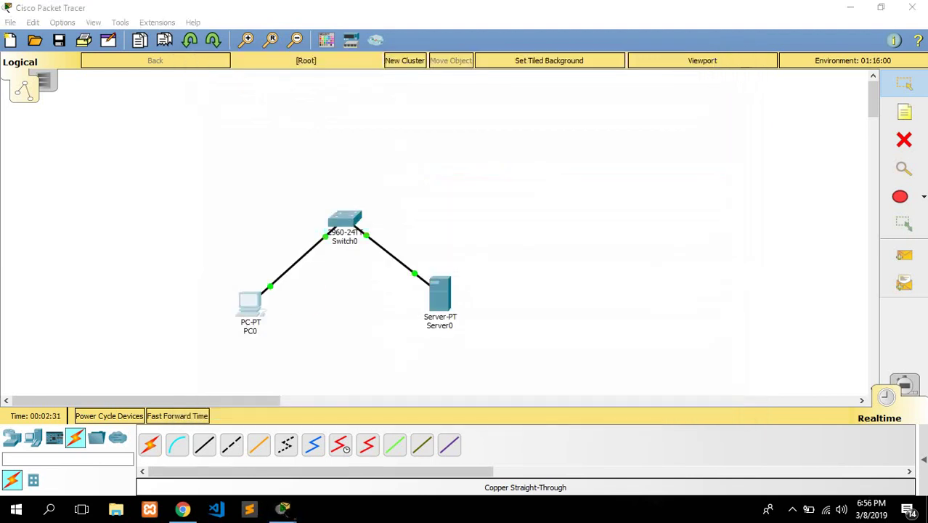
Enter Server0's IP configuration as 192.168.1.3 with mask 255.255.255.0.
{"action": "left_click", "coordinate": [436, 294]}
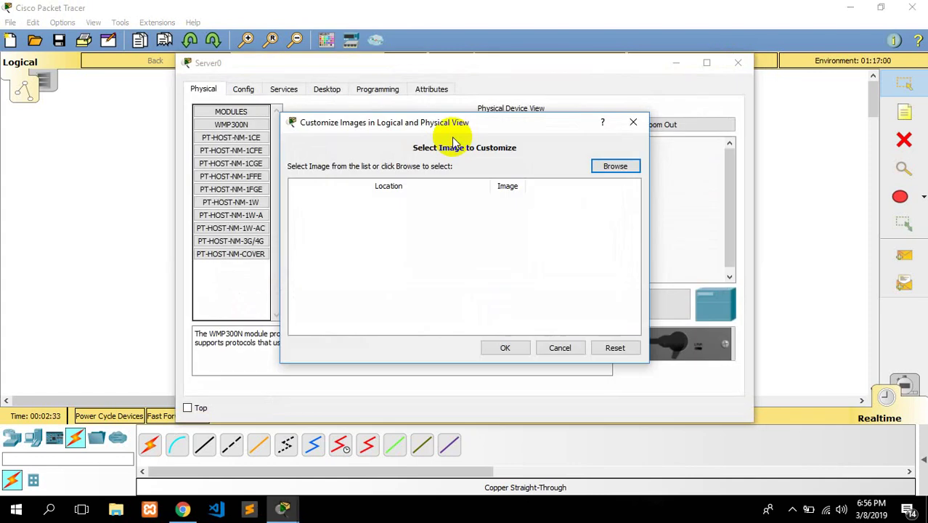
{"action": "left_click", "coordinate": [629, 124]}
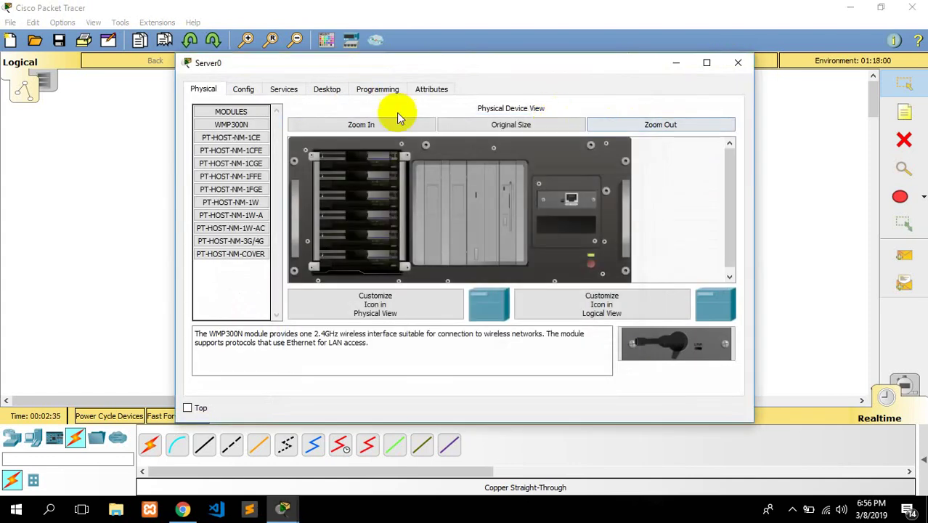
{"action": "left_click", "coordinate": [326, 89]}
{"action": "left_click", "coordinate": [267, 138]}
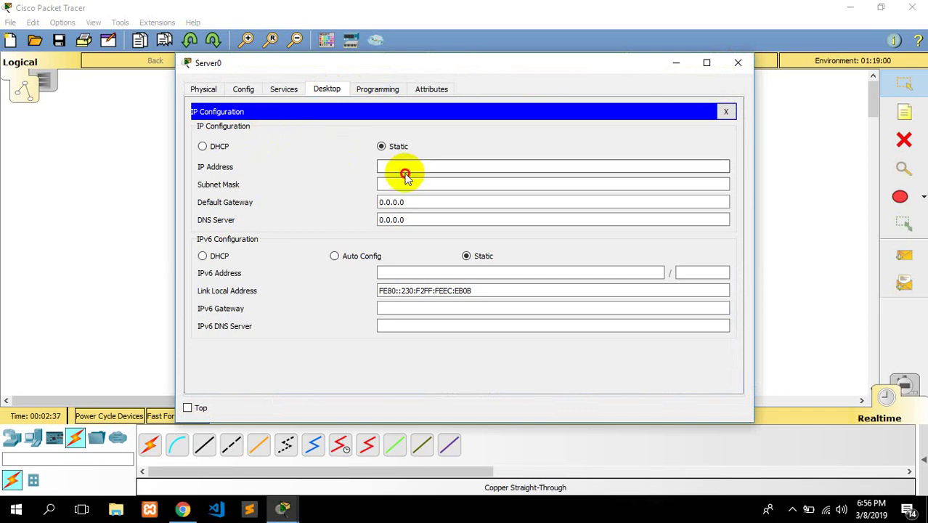
{"action": "left_click", "coordinate": [409, 166]}
{"action": "type", "text": "9"}
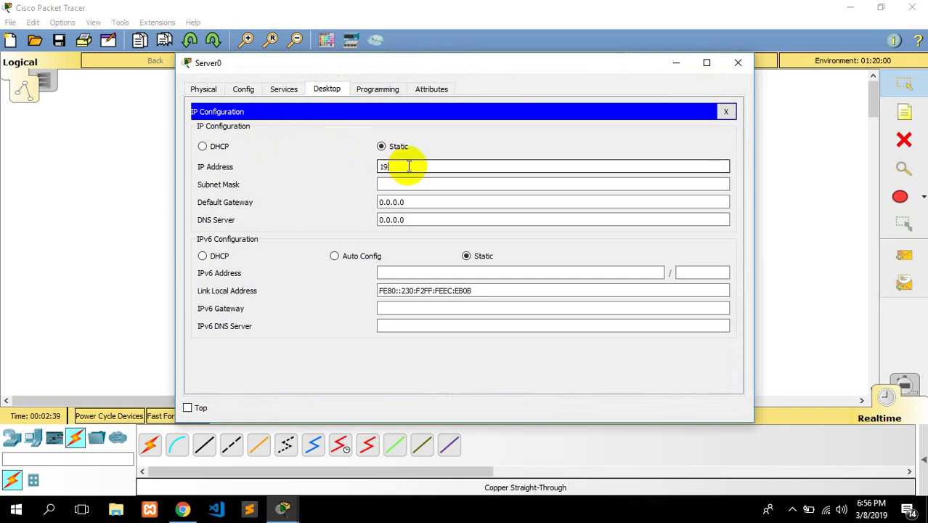
{"action": "type", "text": "2.168.1.3"}
{"action": "left_click", "coordinate": [408, 185]}
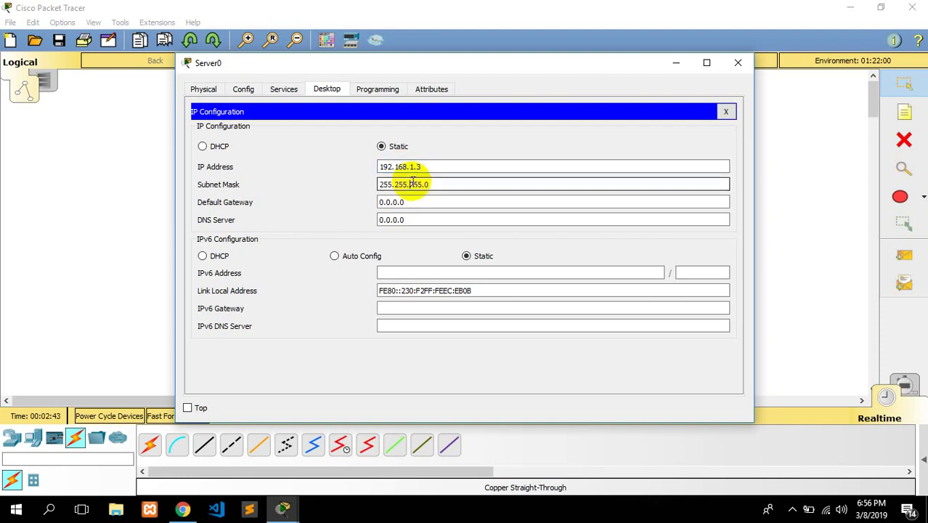
Ping 192.168.1.3 from PC0's command prompt, getting 4/4 replies with 0% loss.
{"action": "left_click", "coordinate": [739, 62]}
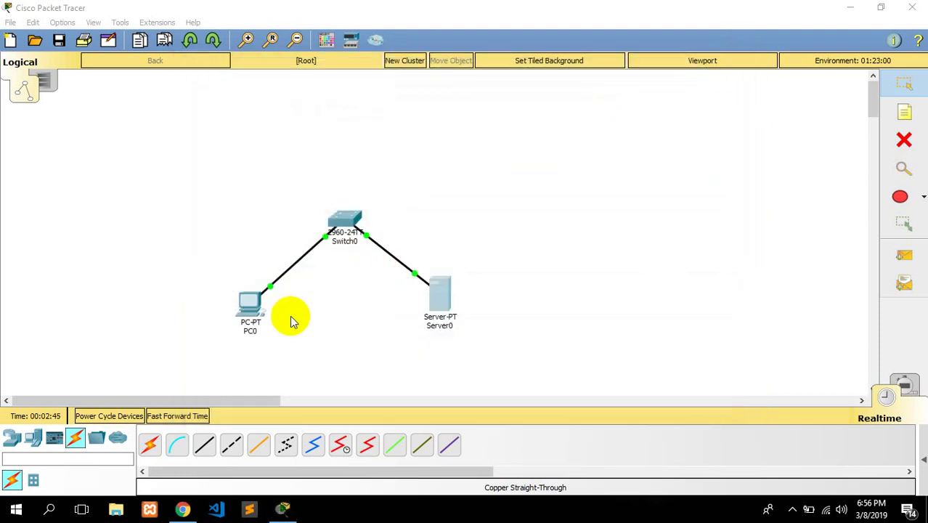
{"action": "left_click", "coordinate": [248, 308]}
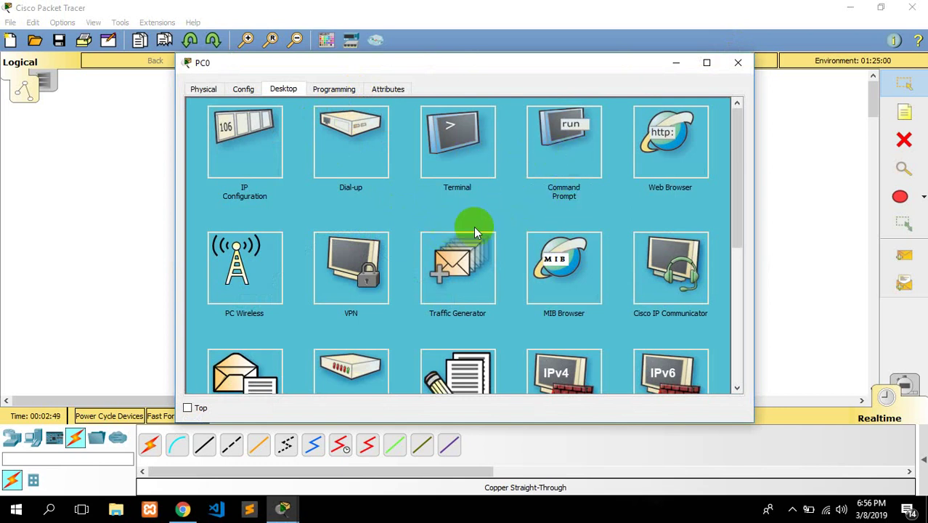
{"action": "left_click", "coordinate": [553, 161]}
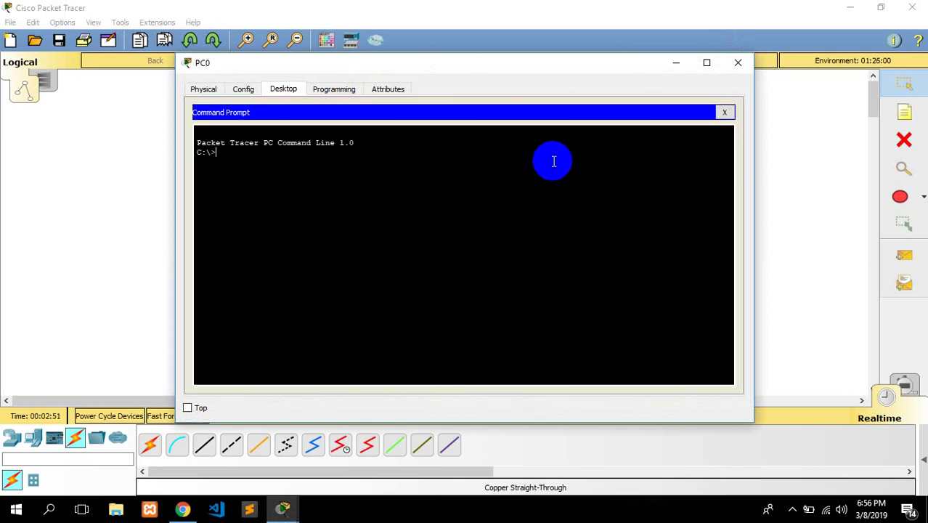
{"action": "type", "text": "ping 1"}
{"action": "type", "text": "92.16"}
{"action": "type", "text": "8.1.3"}
{"action": "key", "text": "Return"}
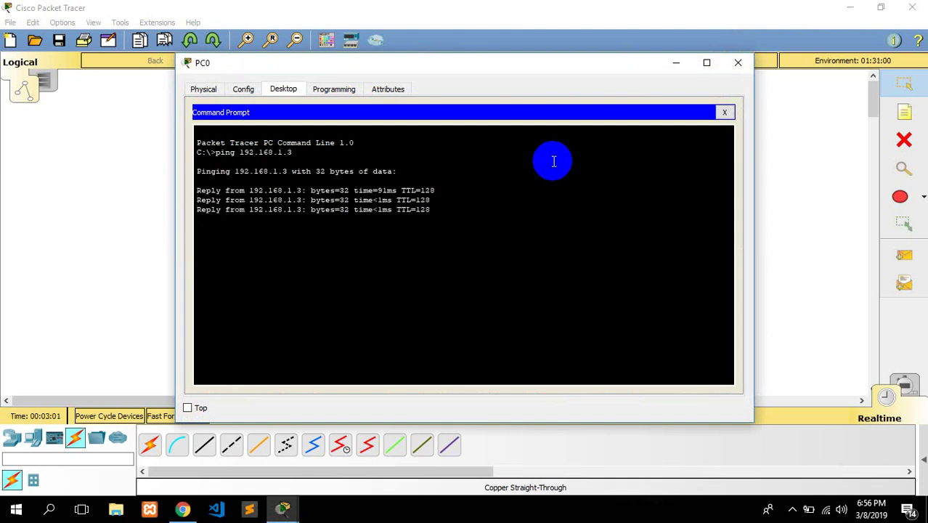
{"action": "left_click", "coordinate": [736, 62]}
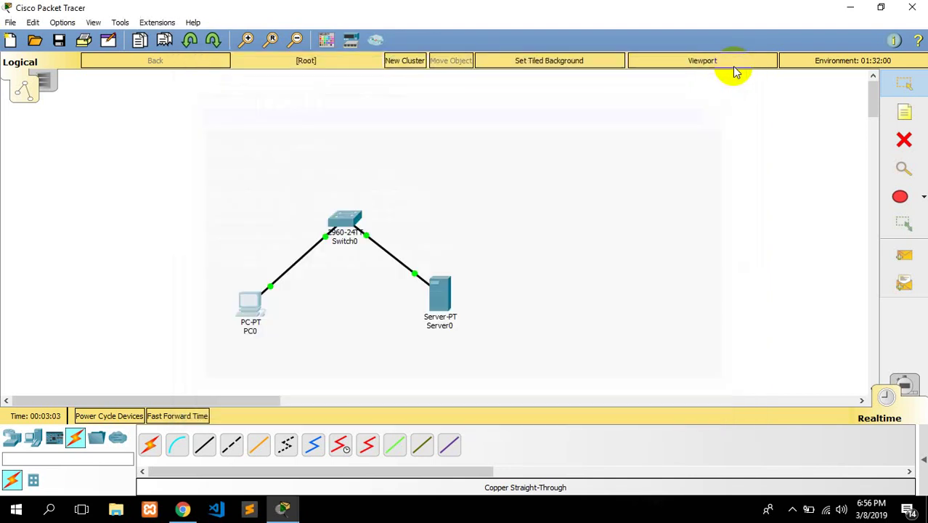
{"action": "left_click", "coordinate": [432, 305]}
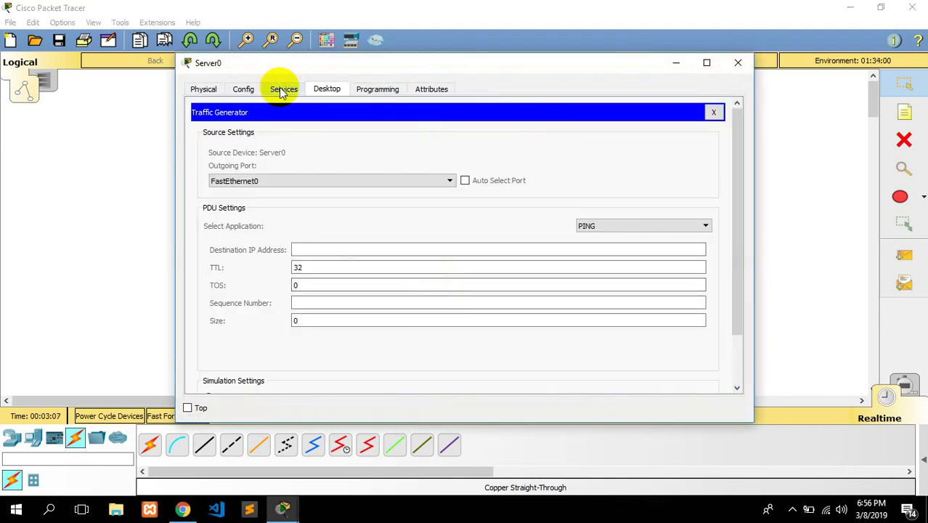
{"action": "left_click", "coordinate": [282, 89]}
{"action": "left_click", "coordinate": [294, 89]}
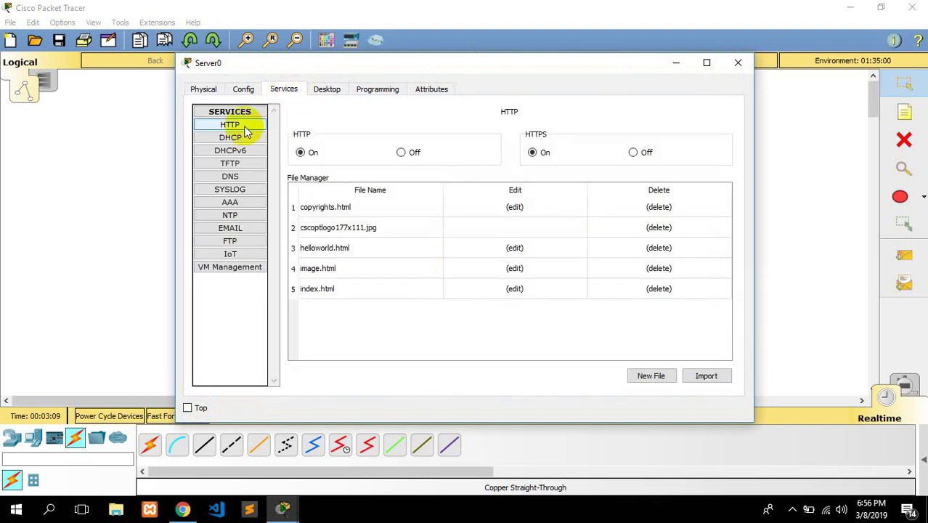
{"action": "left_click", "coordinate": [246, 241]}
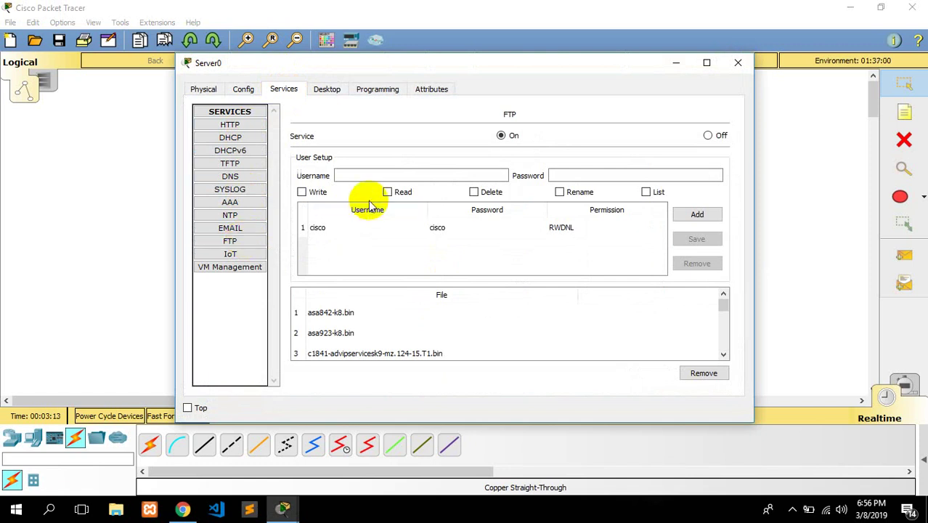
{"action": "left_click", "coordinate": [382, 175]}
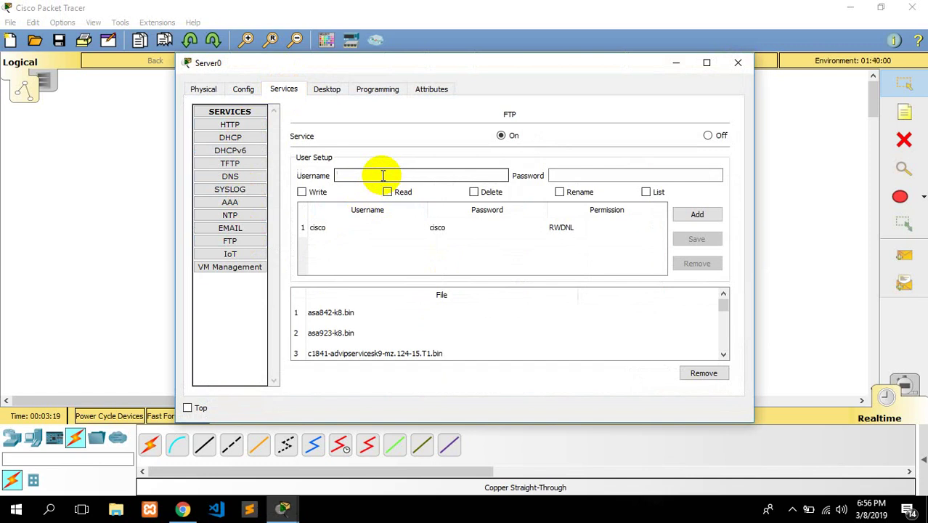
{"action": "type", "text": "ello"}
{"action": "left_click", "coordinate": [571, 175]}
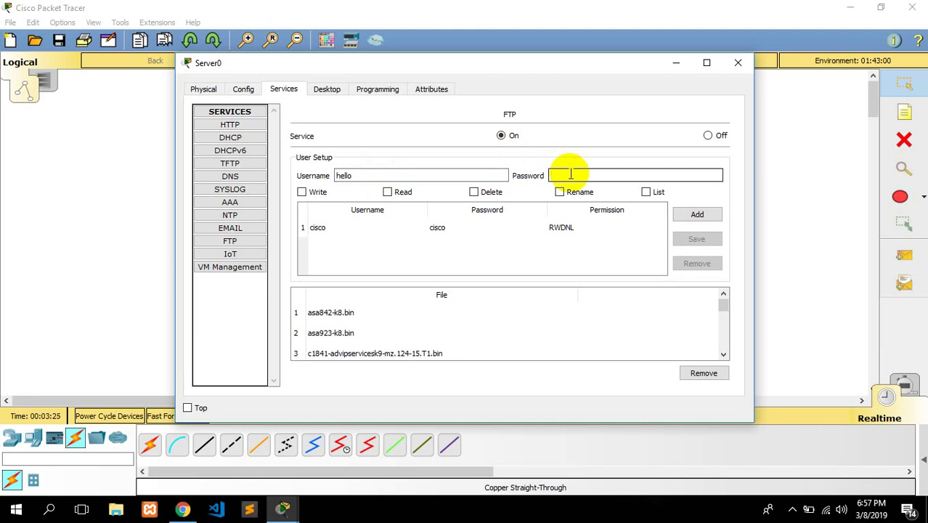
{"action": "type", "text": "ello"}
{"action": "type", "text": "123"}
Grant write, read, delete, rename and list permissions, add the user, and close Server0.
{"action": "left_click", "coordinate": [301, 192]}
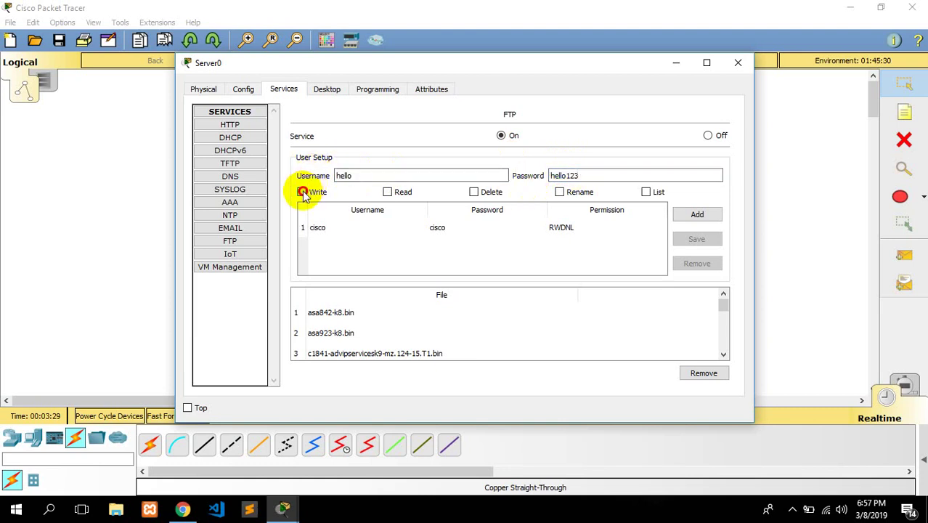
{"action": "left_click", "coordinate": [387, 191]}
{"action": "left_click", "coordinate": [473, 192]}
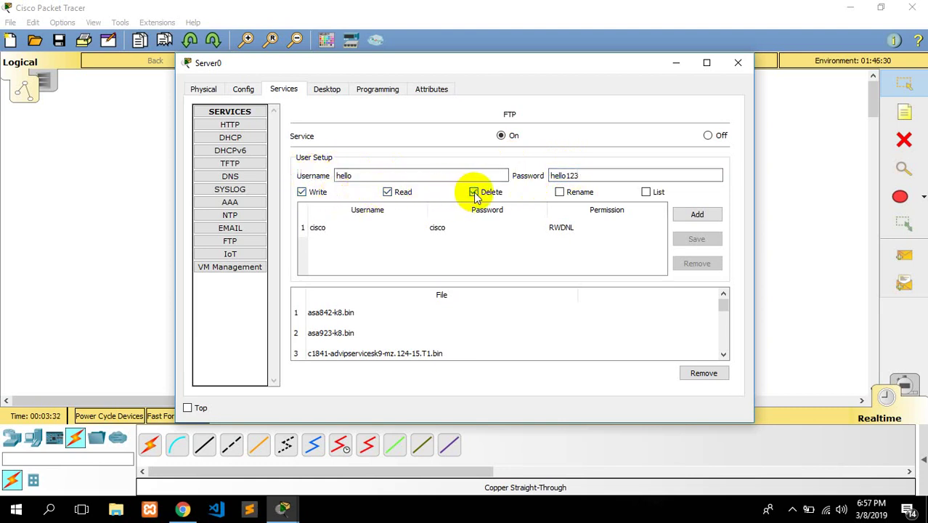
{"action": "left_click", "coordinate": [559, 192]}
{"action": "left_click", "coordinate": [645, 192]}
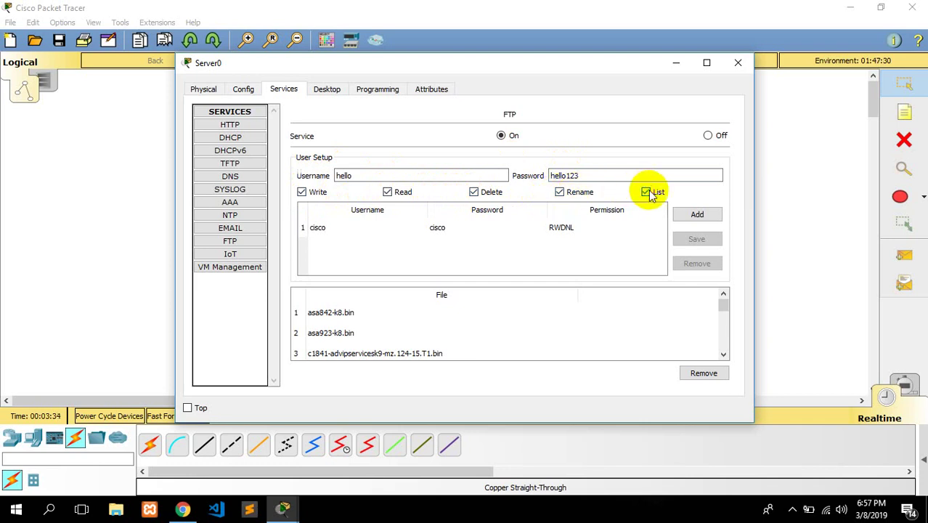
{"action": "left_click", "coordinate": [695, 218]}
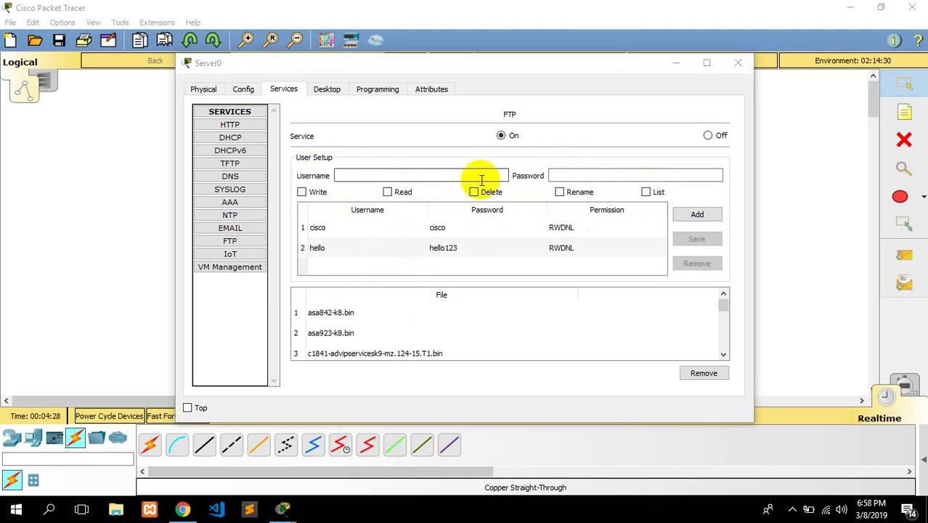
{"action": "left_click", "coordinate": [736, 65]}
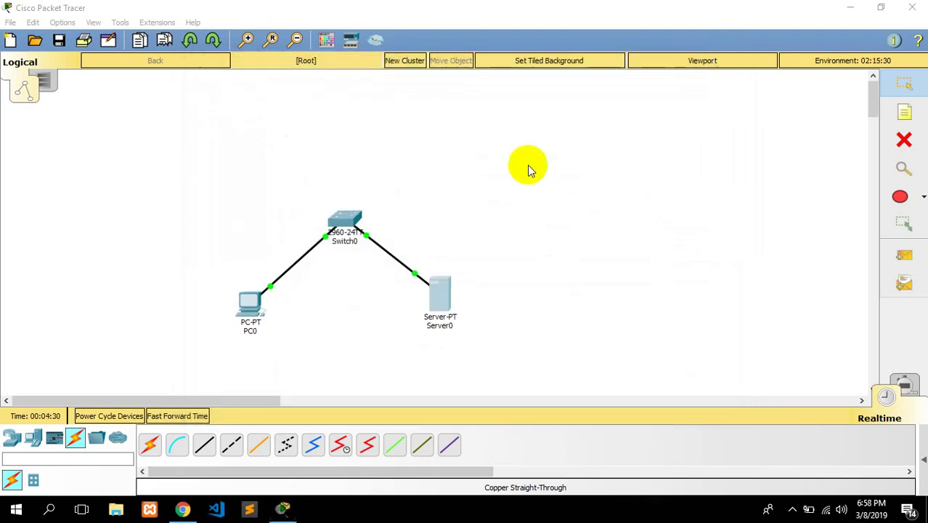
From PC0's command prompt run ftp, then ftp 192.168.1.2, which fails with a peer reset.
{"action": "left_click", "coordinate": [247, 308]}
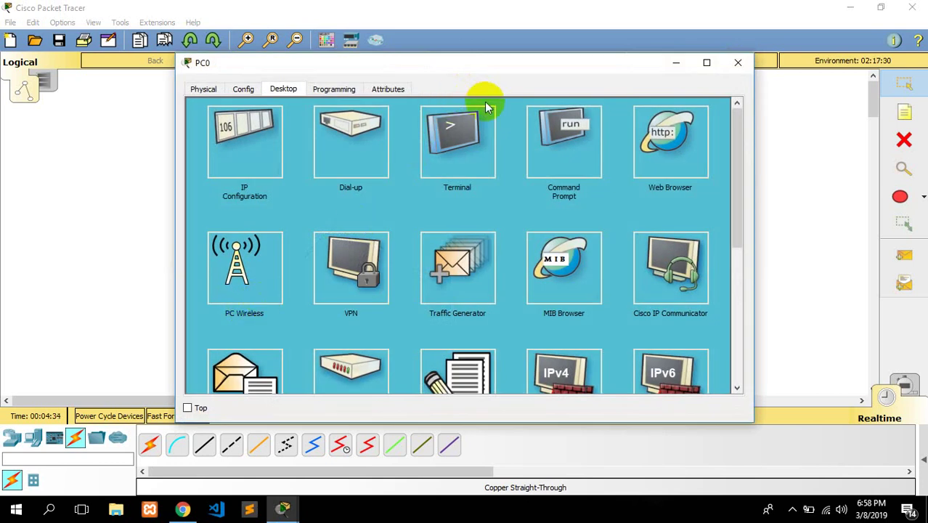
{"action": "left_click", "coordinate": [579, 169]}
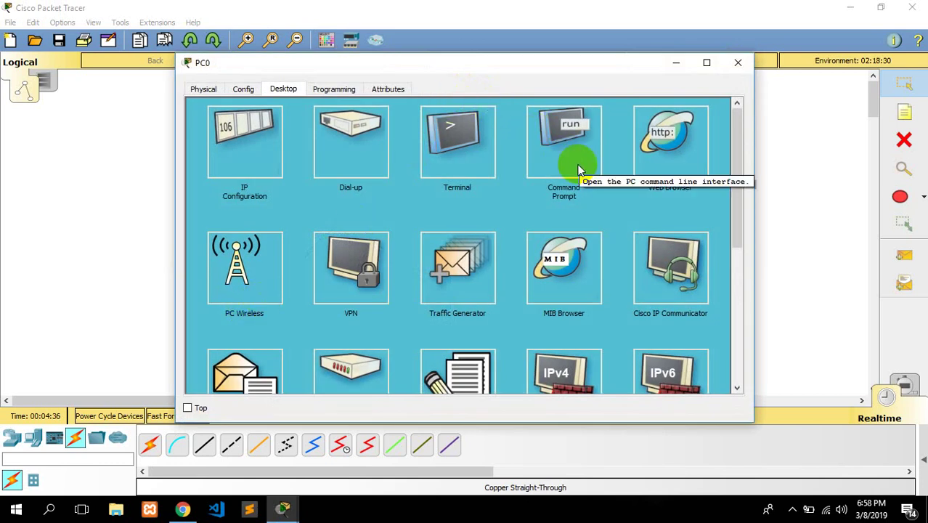
{"action": "left_click", "coordinate": [579, 169]}
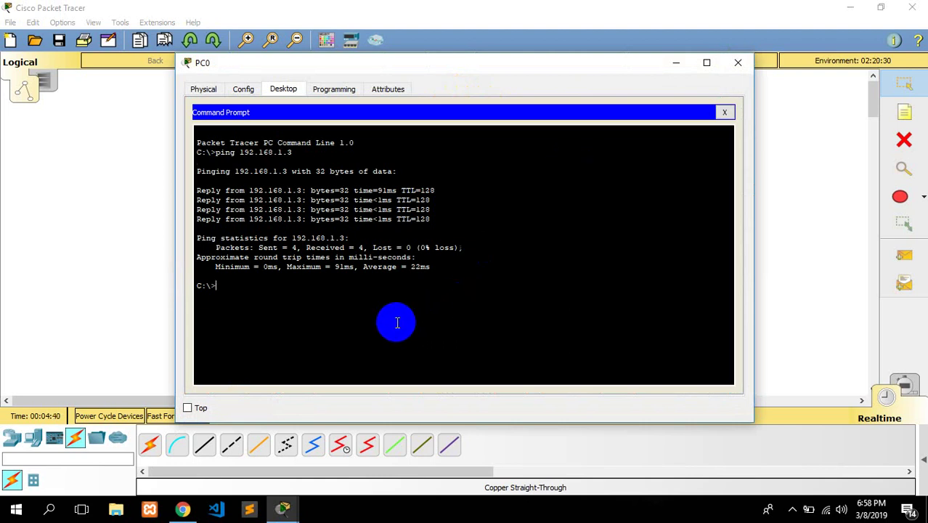
{"action": "type", "text": "ft"}
{"action": "type", "text": "p"}
{"action": "key", "text": "Return"}
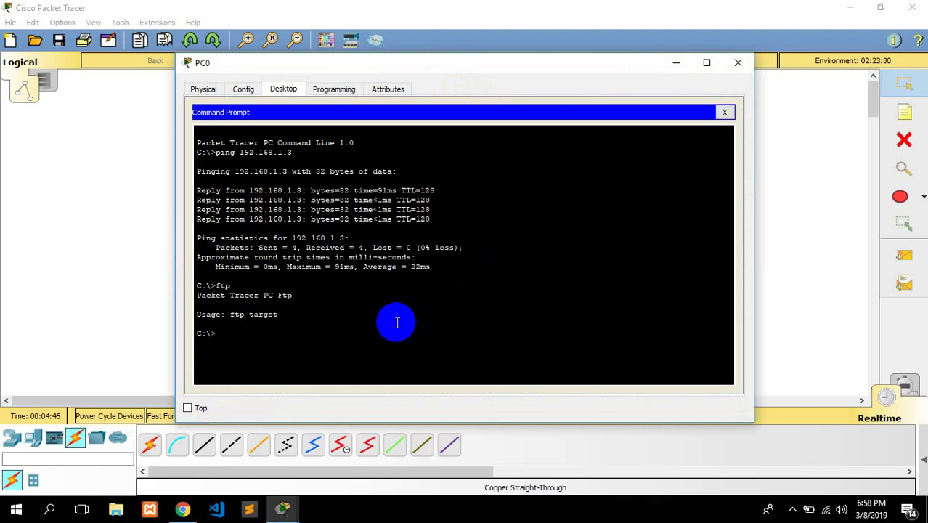
{"action": "type", "text": "p "}
{"action": "type", "text": "192.168"}
{"action": "type", "text": ".1.2"}
{"action": "key", "text": "Return"}
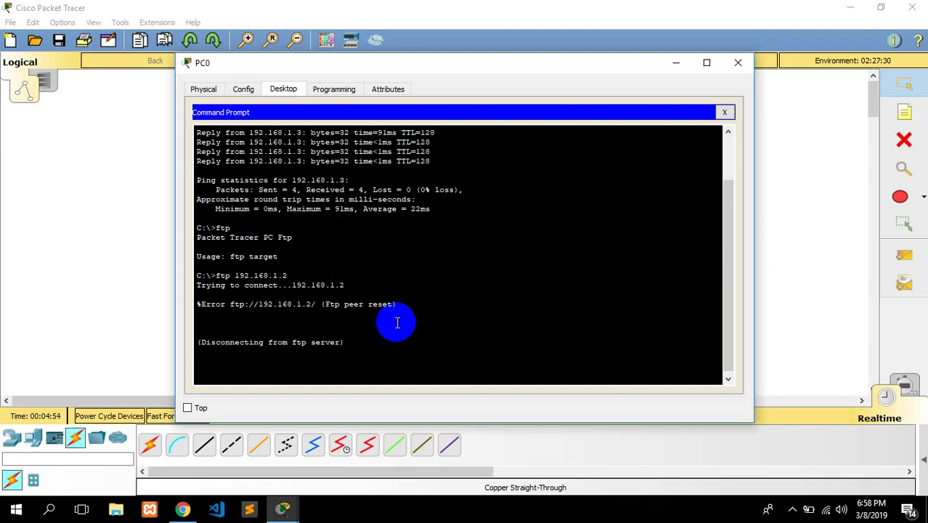
Connect PC0 by FTP to 192.168.1.3 and log in as user hello.
{"action": "left_click", "coordinate": [405, 369]}
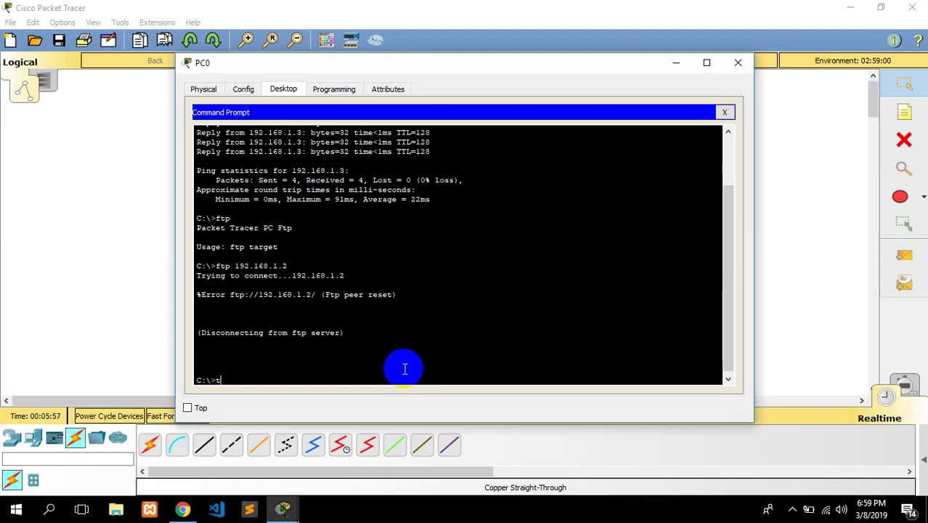
{"action": "type", "text": "tp"}
{"action": "type", "text": " 192.1"}
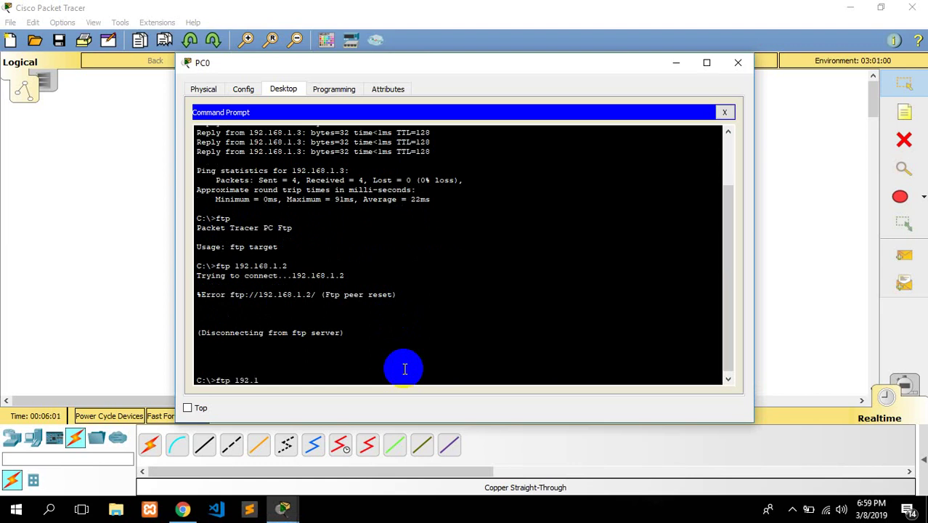
{"action": "type", "text": "68.1"}
{"action": "type", "text": ".3"}
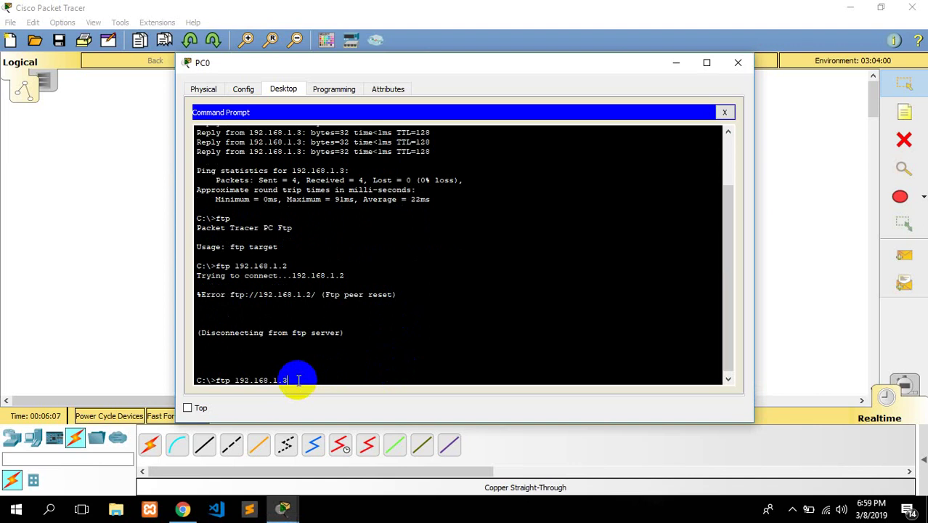
{"action": "key", "text": "Return"}
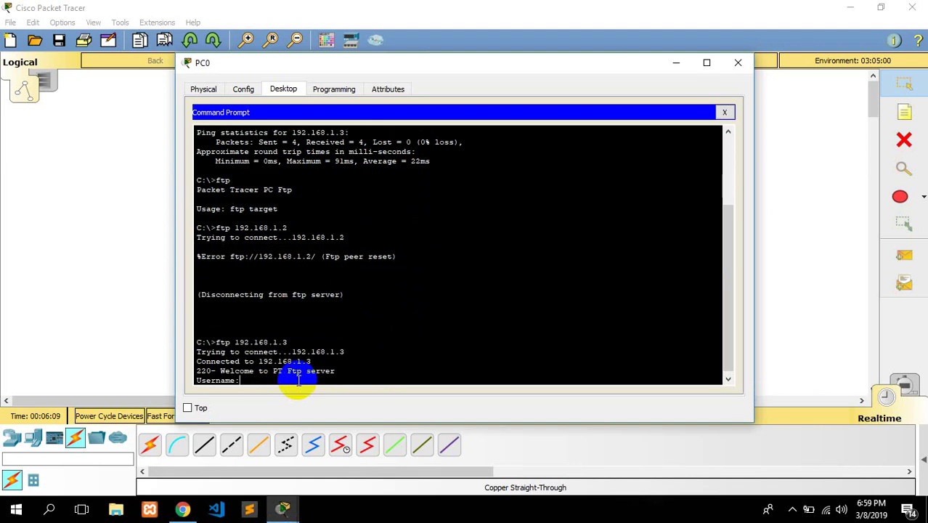
{"action": "left_click", "coordinate": [245, 89]}
{"action": "left_click", "coordinate": [280, 88]}
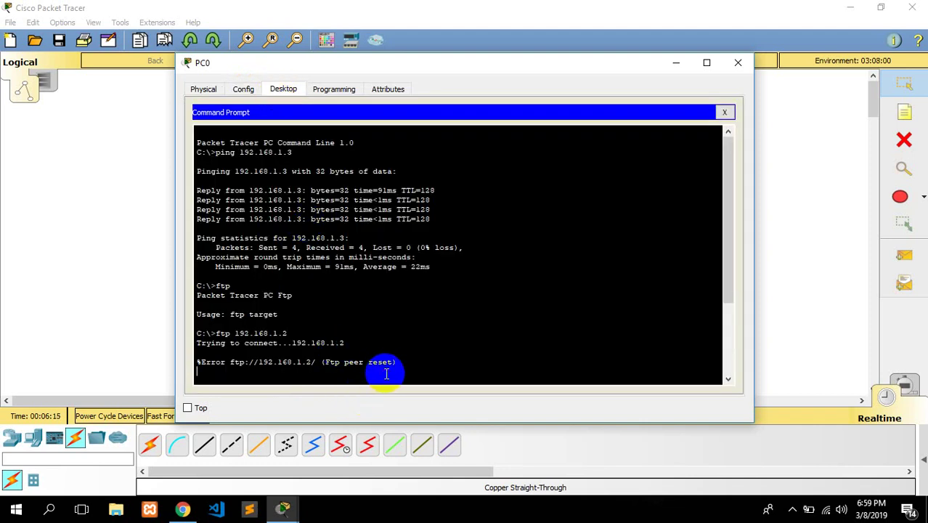
{"action": "type", "text": "hello"}
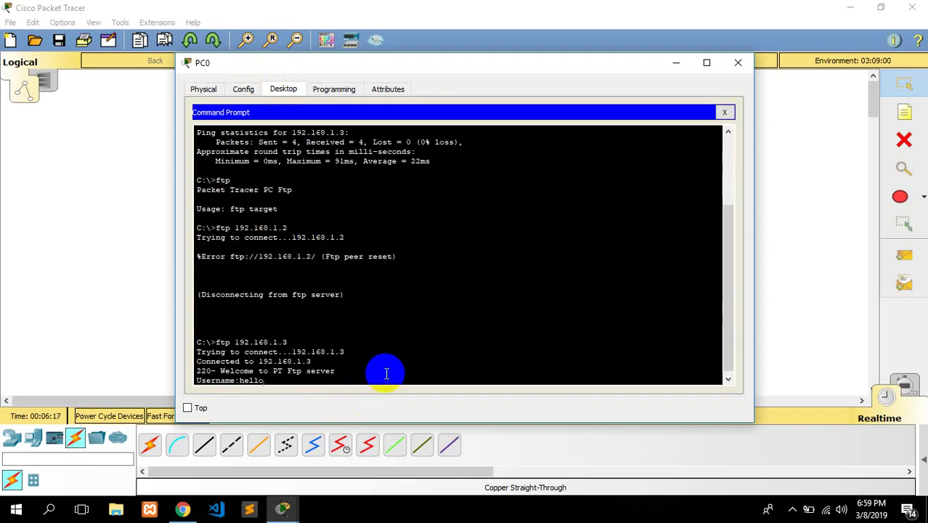
{"action": "key", "text": "Return"}
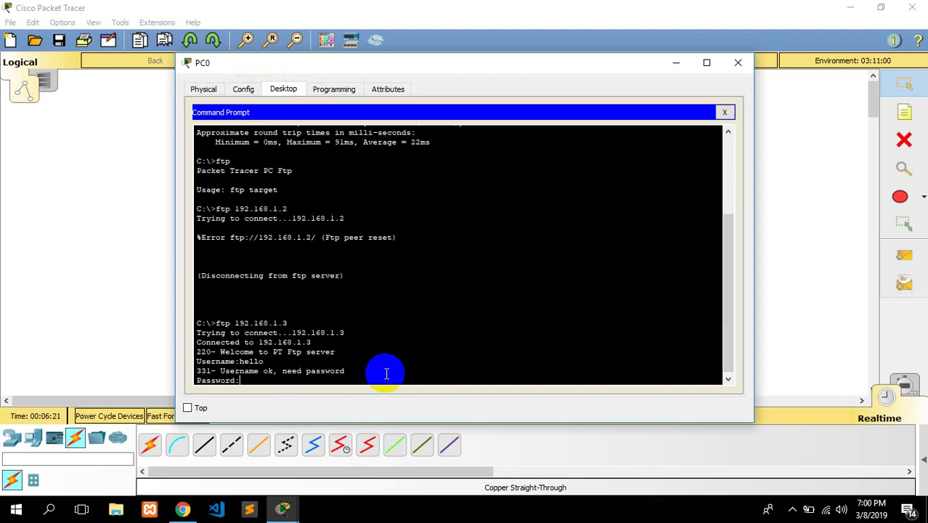
{"action": "key", "text": "Return"}
{"action": "type", "text": "?"}
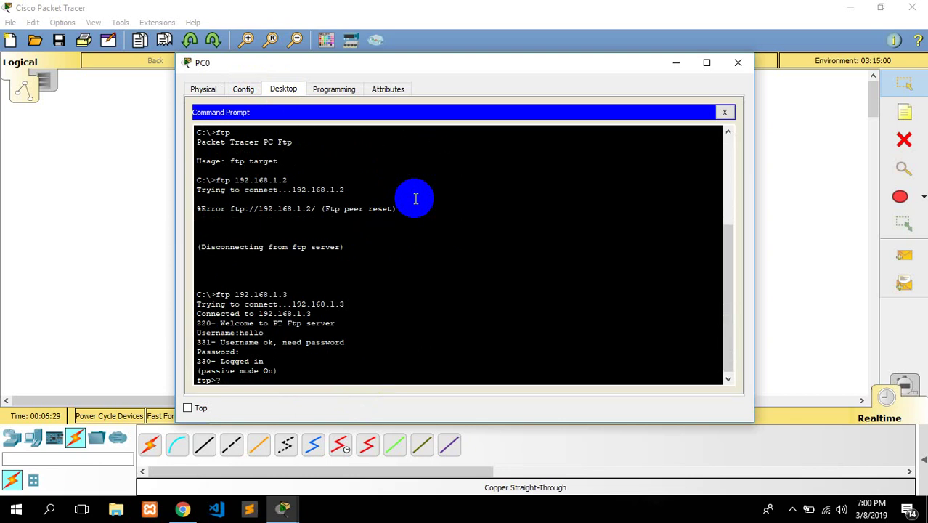
Enter ? at the ftp> prompt to display the FTP command list.
{"action": "key", "text": "Return"}
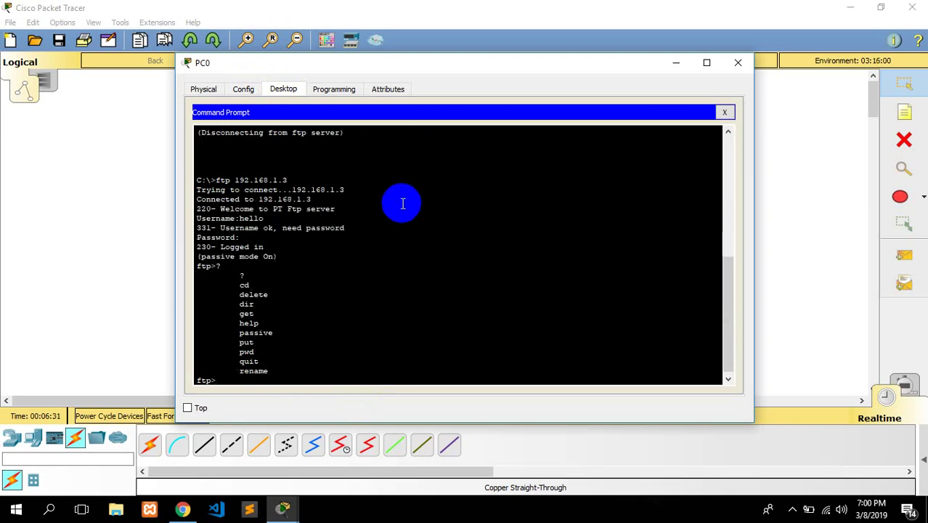
{"action": "left_click_drag", "start_coordinate": [271, 372], "coordinate": [244, 275]}
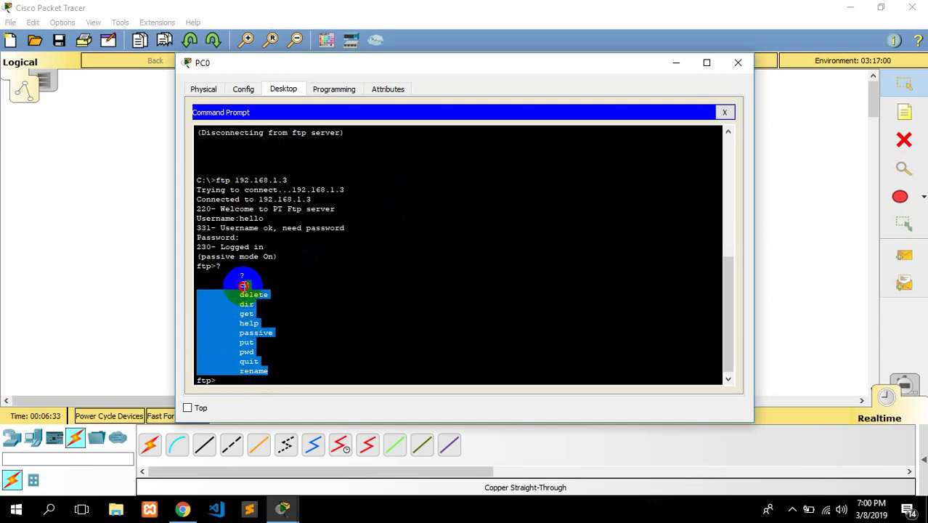
{"action": "left_click", "coordinate": [316, 340]}
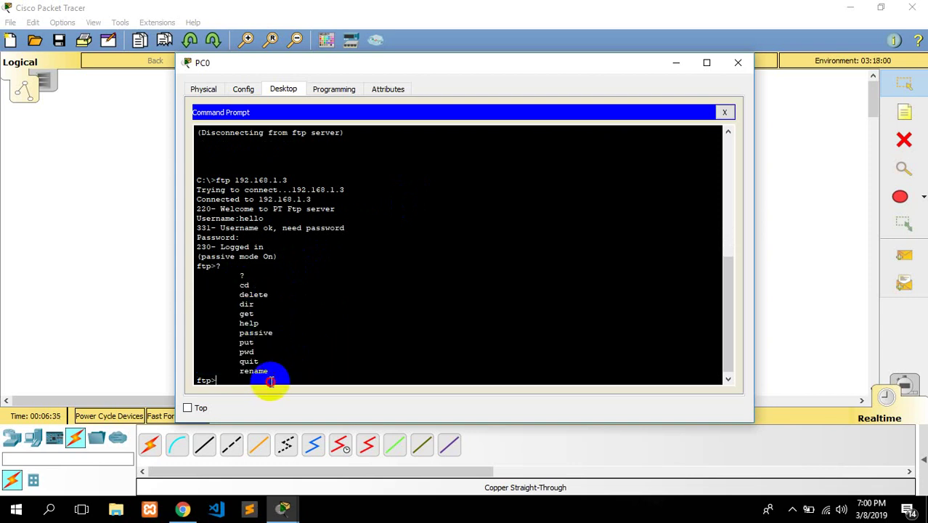
{"action": "left_click", "coordinate": [305, 392]}
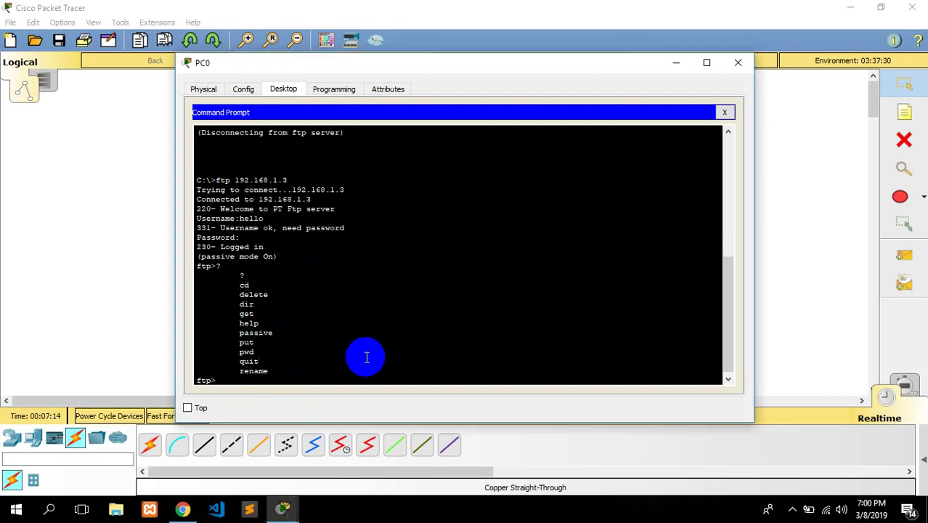
{"action": "left_click", "coordinate": [319, 379]}
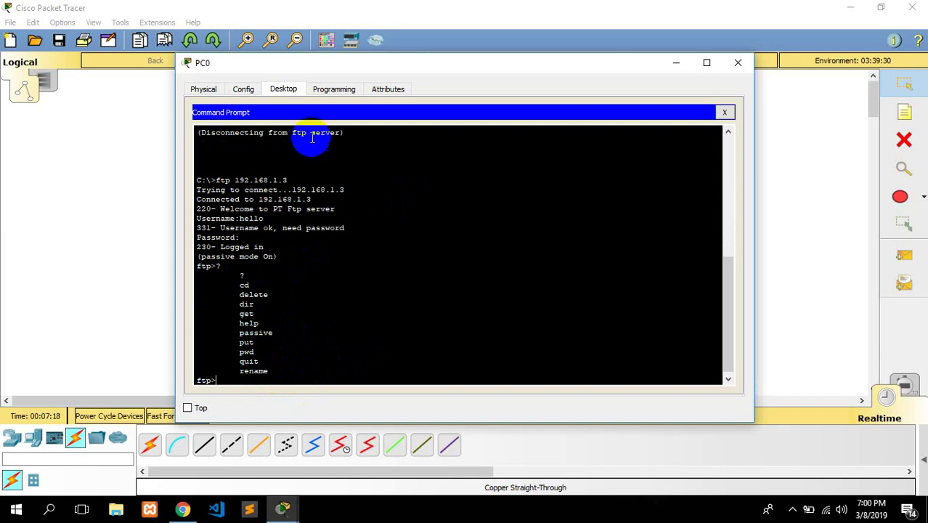
Write "Hello everyone there!!!" in PC0's Text Editor.
{"action": "left_click", "coordinate": [244, 89]}
{"action": "left_click", "coordinate": [281, 91]}
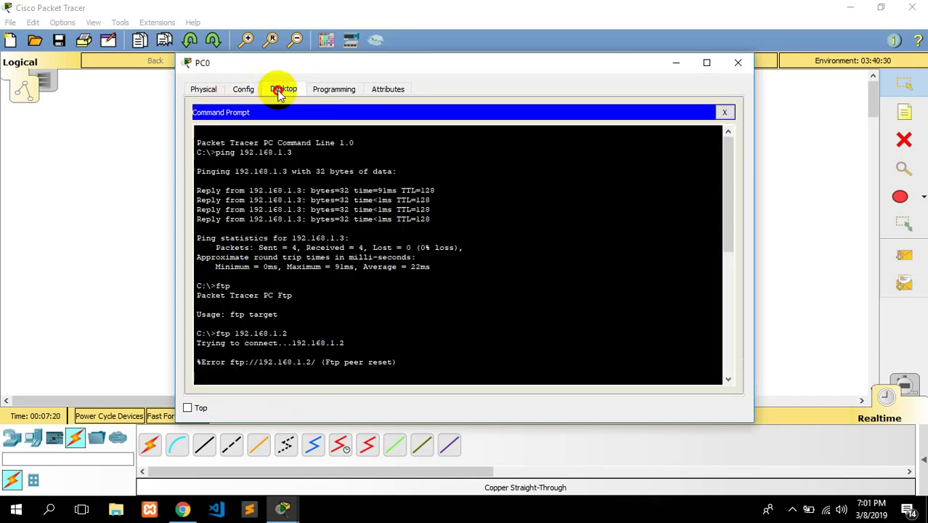
{"action": "left_click", "coordinate": [724, 112]}
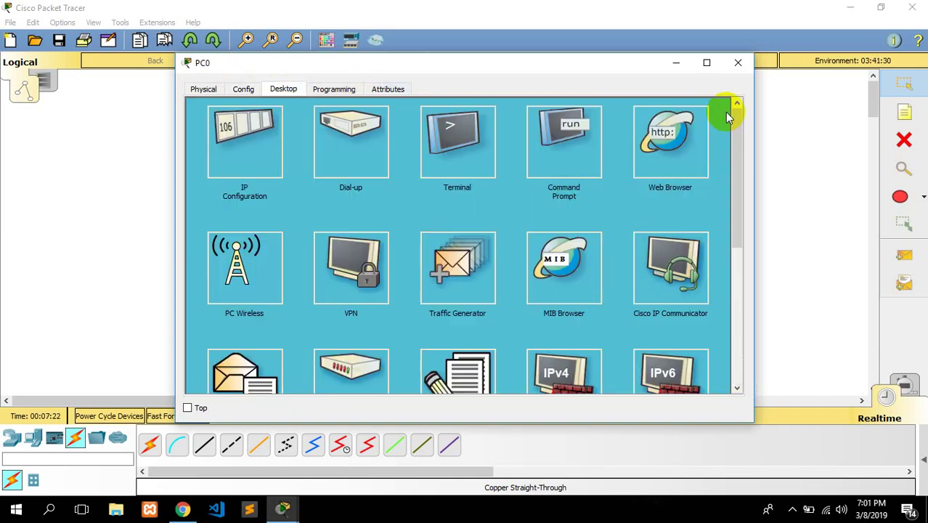
{"action": "left_click_drag", "start_coordinate": [738, 203], "coordinate": [739, 240]}
{"action": "left_click", "coordinate": [457, 287]}
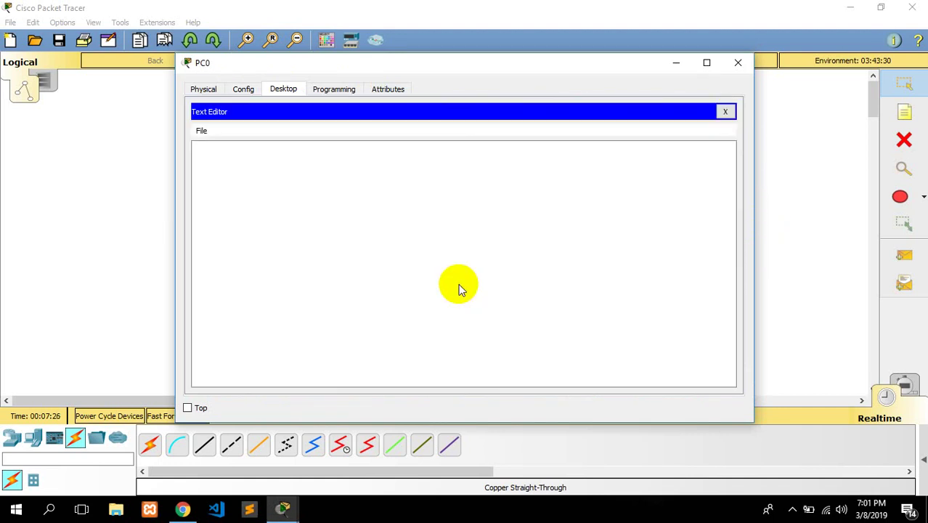
{"action": "type", "text": "He"}
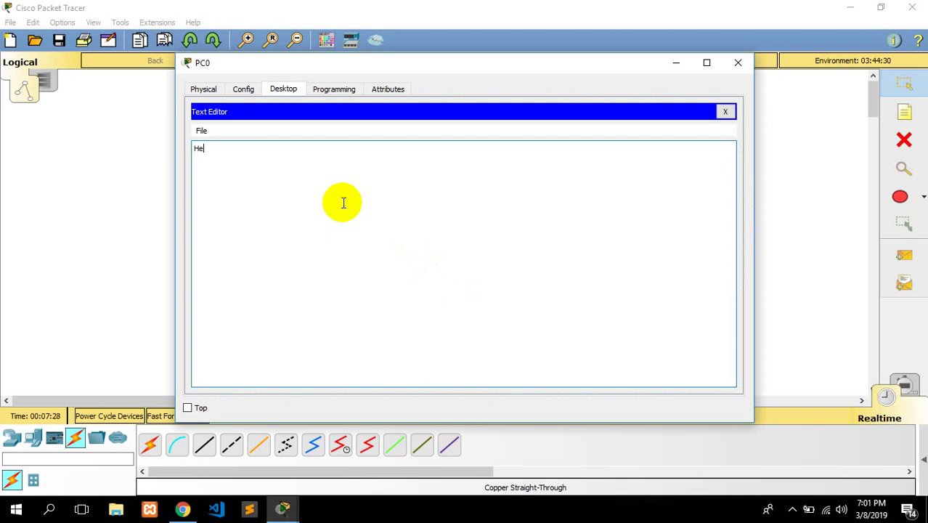
{"action": "type", "text": "llo every"}
{"action": "type", "text": "one there"}
{"action": "type", "text": "!!!"}
Save the note as hello.txt and return from the editor to the command prompt.
{"action": "key", "text": "ctrl+s"}
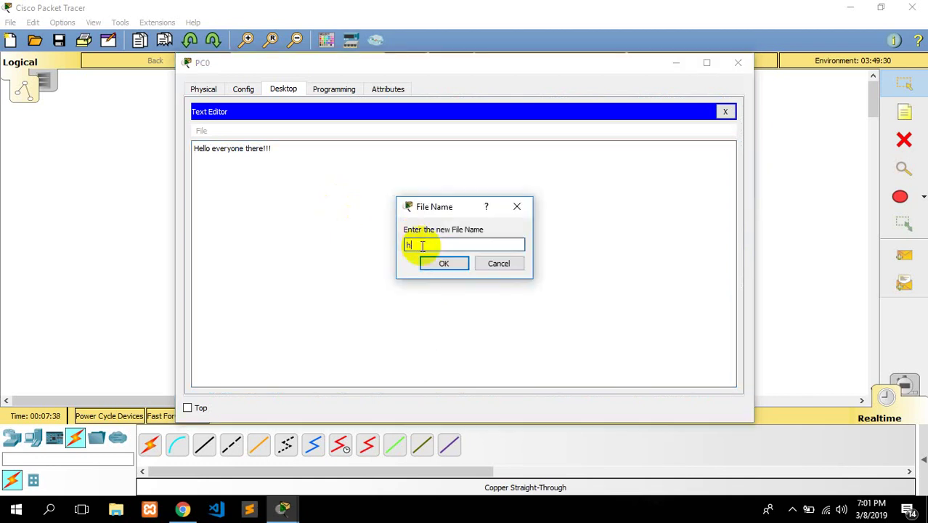
{"action": "type", "text": "e"}
{"action": "type", "text": "xt"}
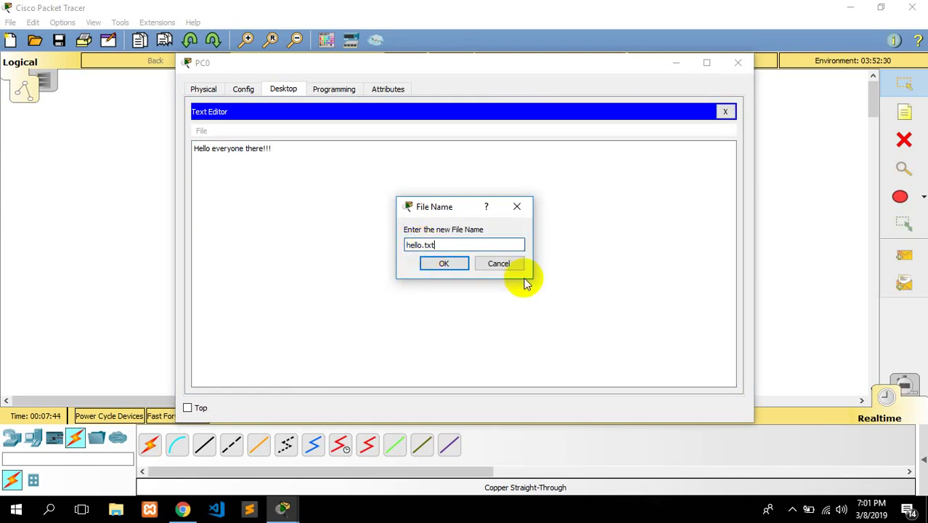
{"action": "key", "text": "Return"}
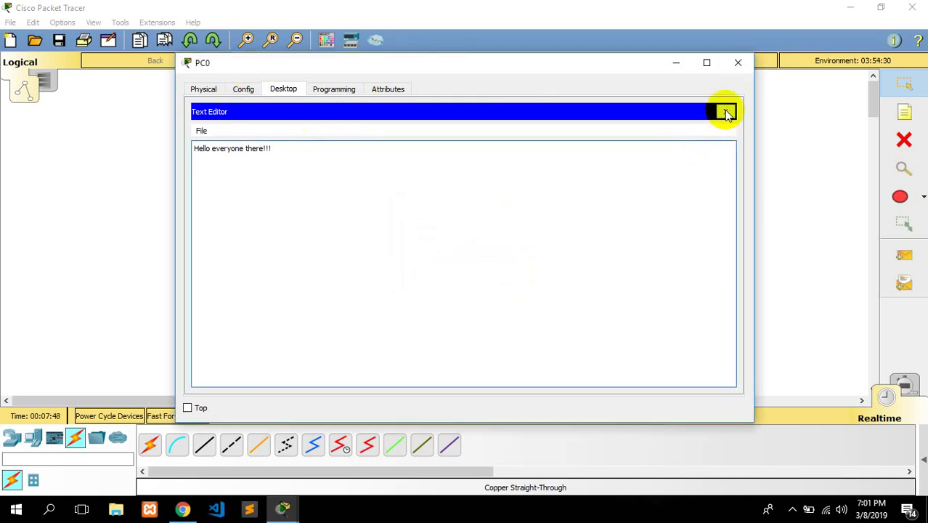
{"action": "left_click", "coordinate": [725, 111]}
{"action": "left_click", "coordinate": [563, 141]}
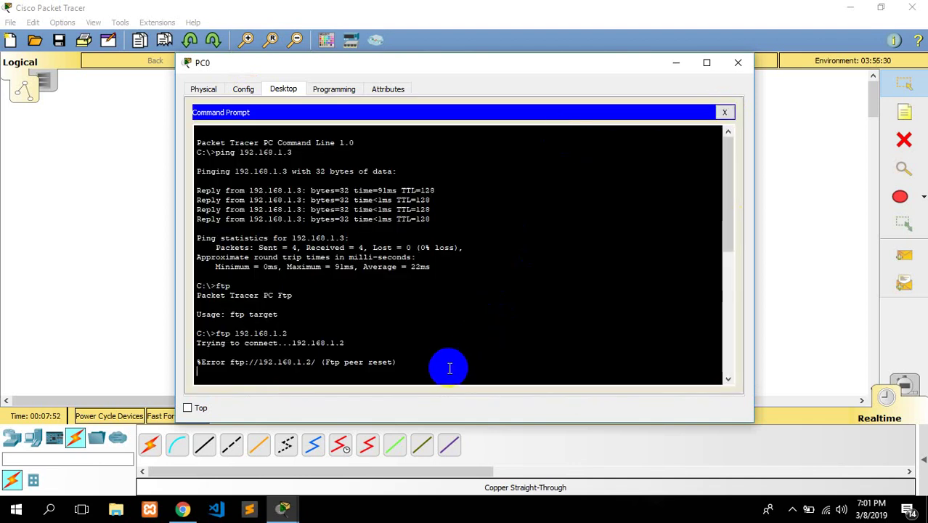
Run put hello.txt to upload the file, completing a 23-byte transfer.
{"action": "scroll", "coordinate": [450, 368], "scroll_direction": "down", "scroll_amount": 10}
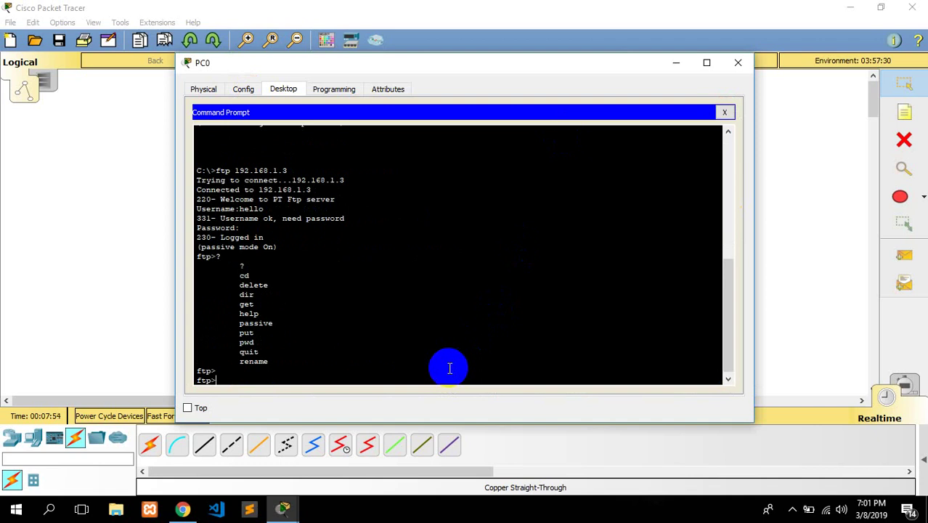
{"action": "type", "text": "pu"}
{"action": "type", "text": "t "}
{"action": "type", "text": "hello."}
{"action": "type", "text": "txt"}
{"action": "key", "text": "Return"}
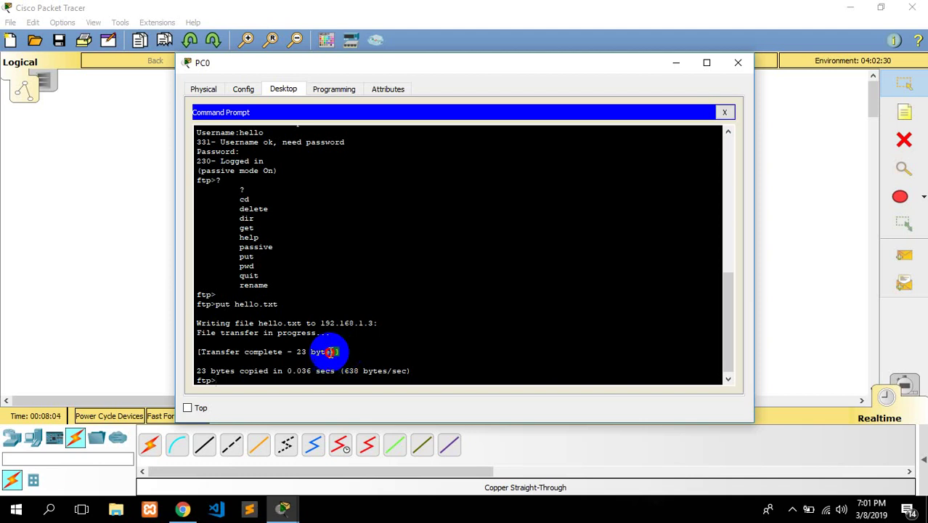
{"action": "left_click", "coordinate": [211, 356]}
{"action": "left_click_drag", "start_coordinate": [211, 356], "coordinate": [203, 354]}
{"action": "left_click", "coordinate": [391, 349]}
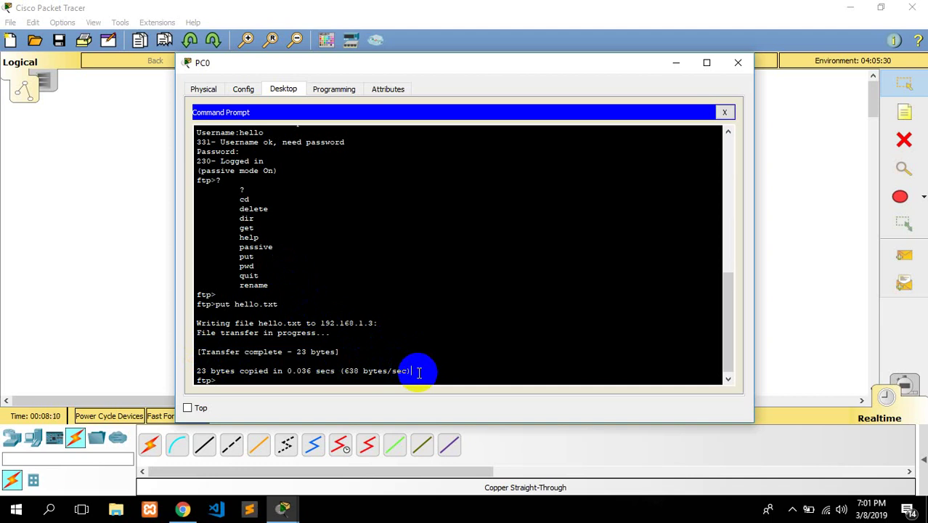
Enter ? to redisplay the FTP command list.
{"action": "key", "text": "Return"}
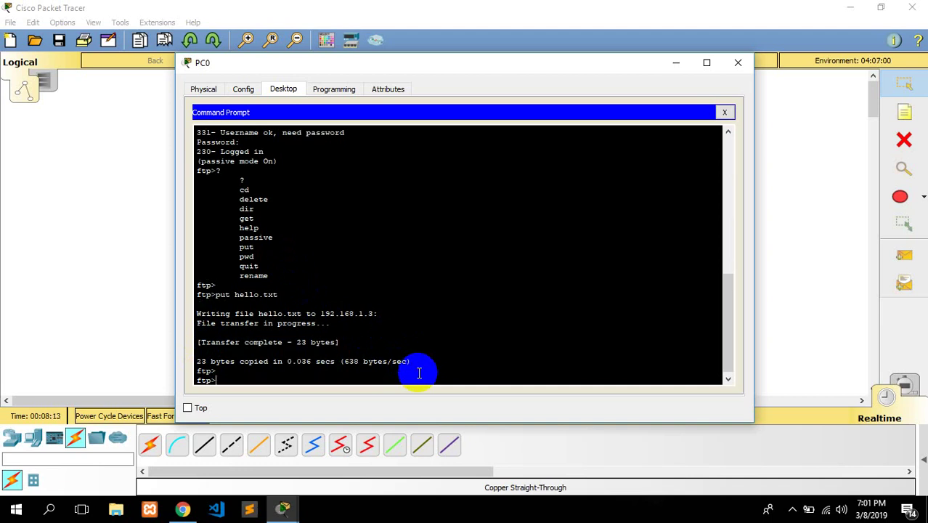
{"action": "type", "text": "?"}
{"action": "key", "text": "Return"}
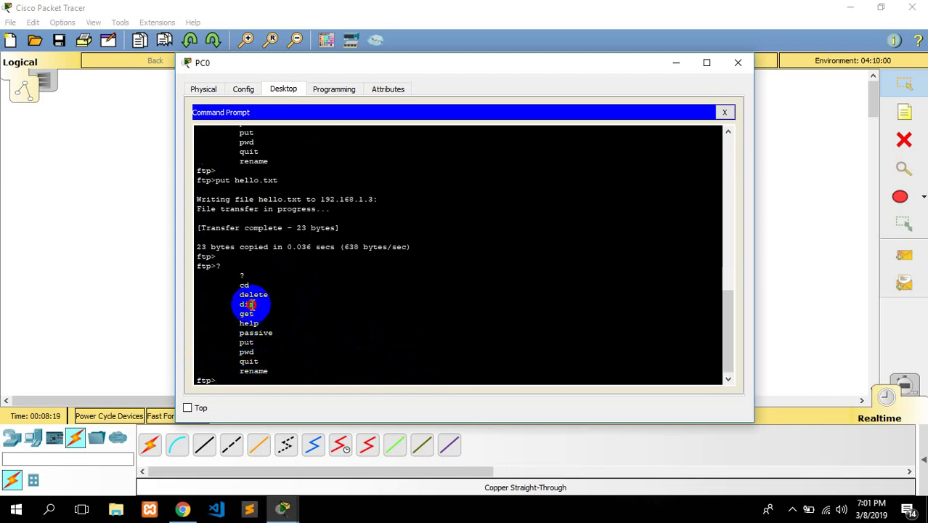
Run dir at the ftp> prompt and pick out hello.txt (23 bytes) in Server0's file listing.
{"action": "left_click_drag", "start_coordinate": [254, 304], "coordinate": [238, 305]}
{"action": "left_click", "coordinate": [291, 381]}
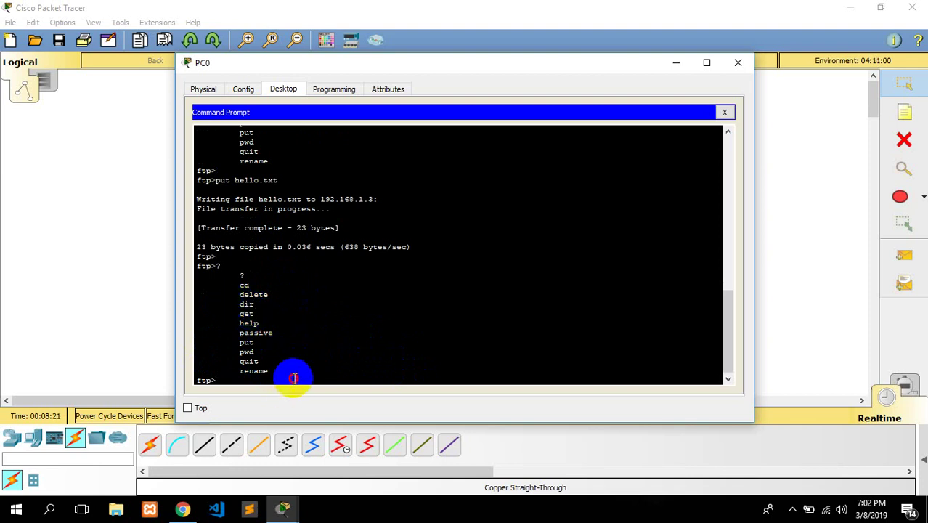
{"action": "type", "text": "dir"}
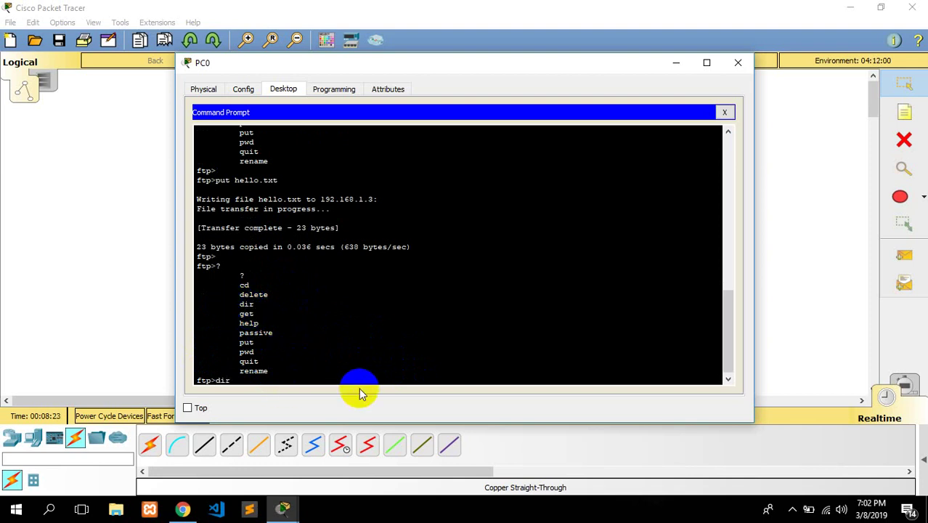
{"action": "key", "text": "Return"}
{"action": "left_click_drag", "start_coordinate": [344, 322], "coordinate": [351, 332]}
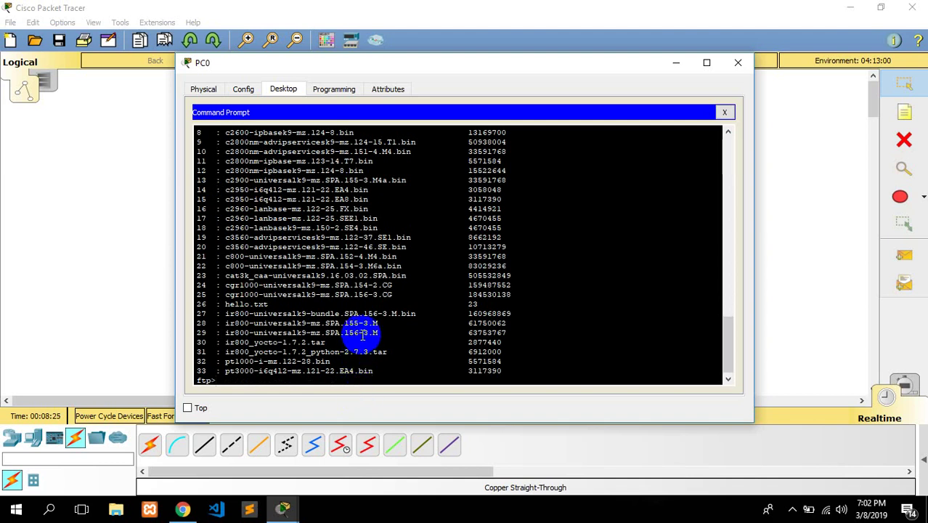
{"action": "left_click_drag", "start_coordinate": [267, 304], "coordinate": [222, 304]}
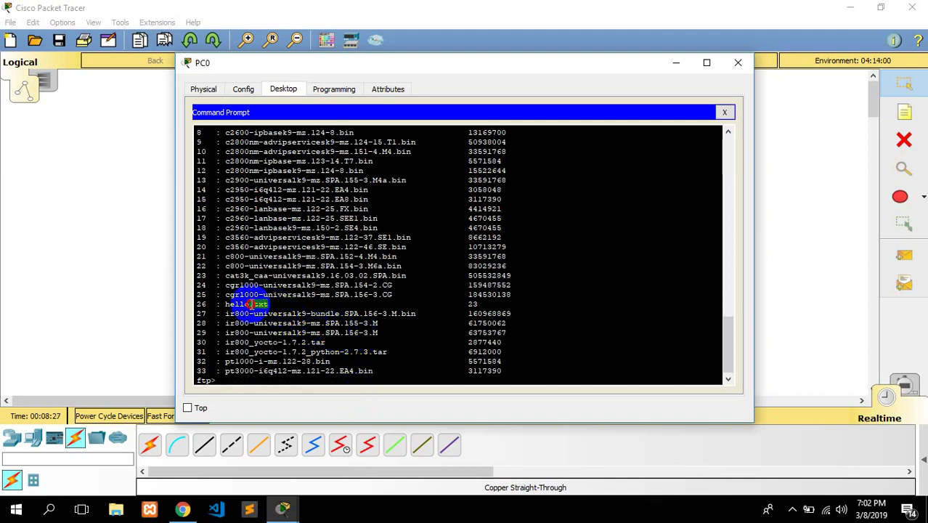
{"action": "left_click", "coordinate": [306, 314]}
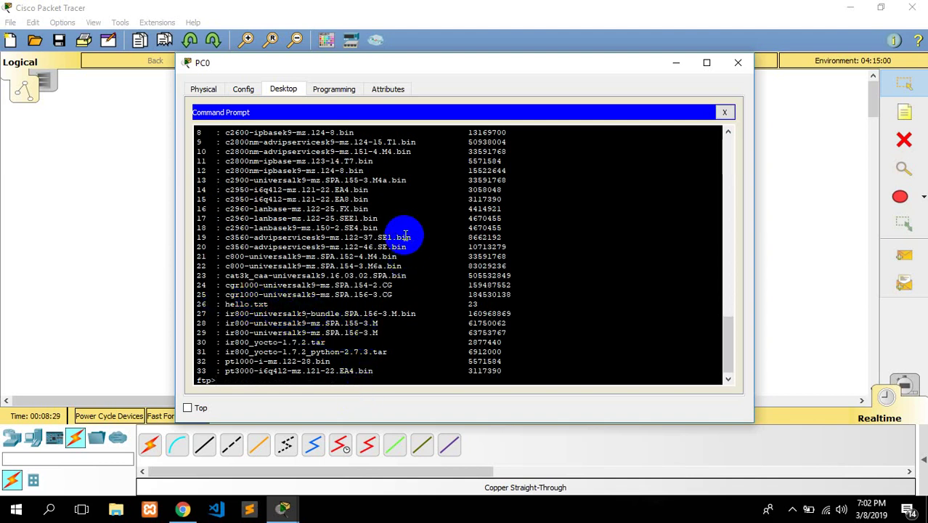